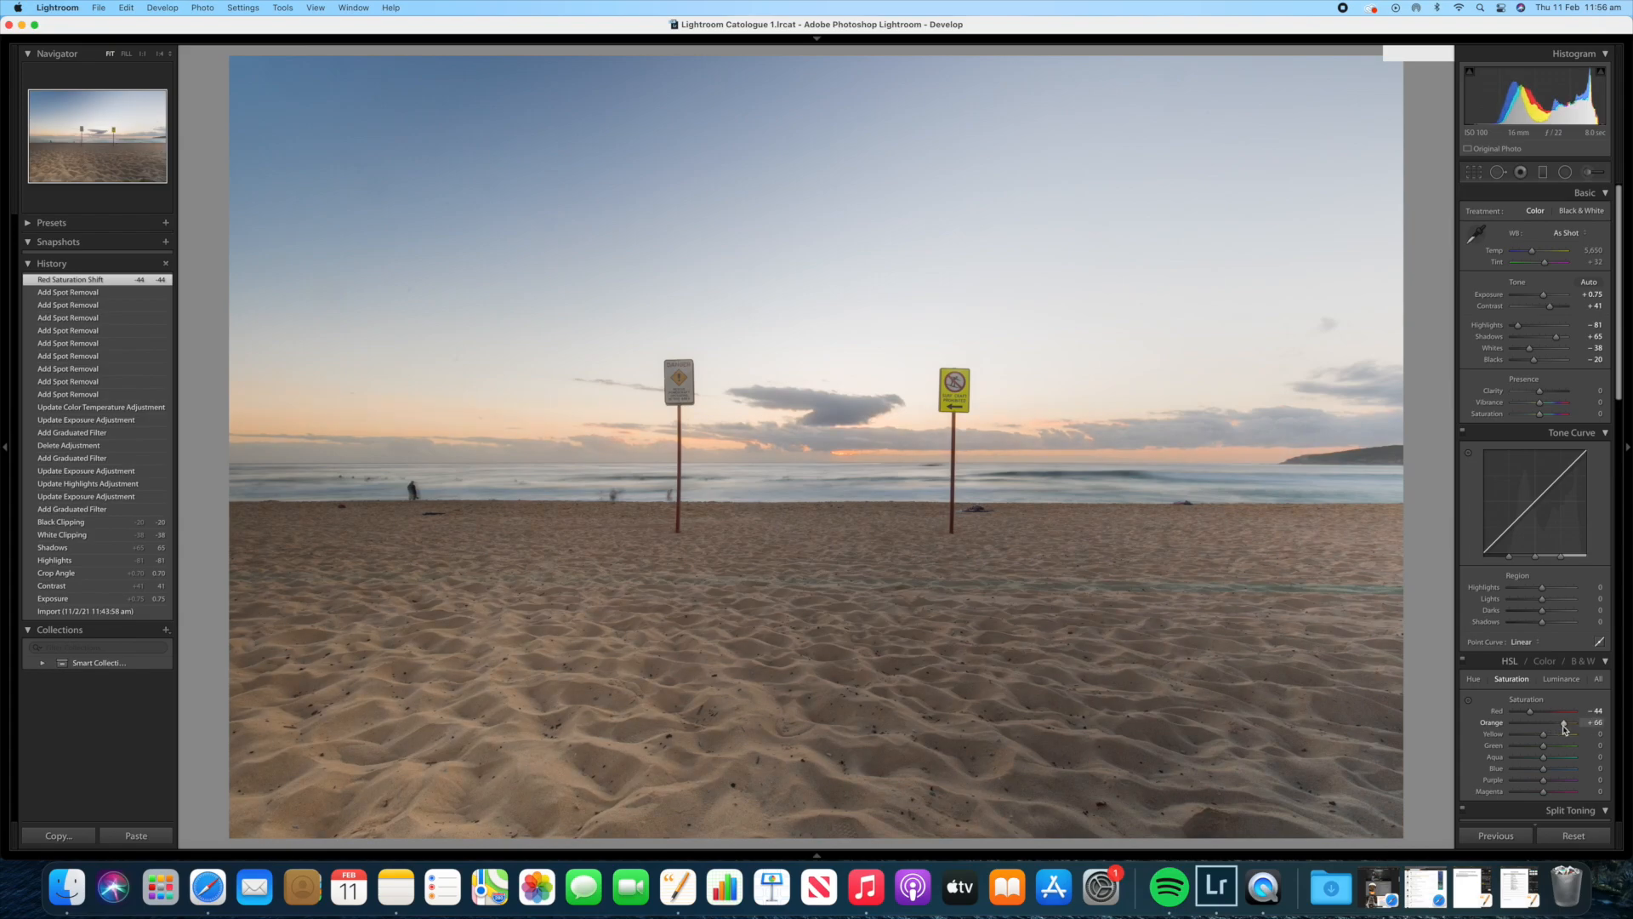
# Step: Set the orange saturation to +66 and crop the beach photo tighter around the two signs
pyautogui.moveTo(1564, 729); pyautogui.dragTo(1564, 729)
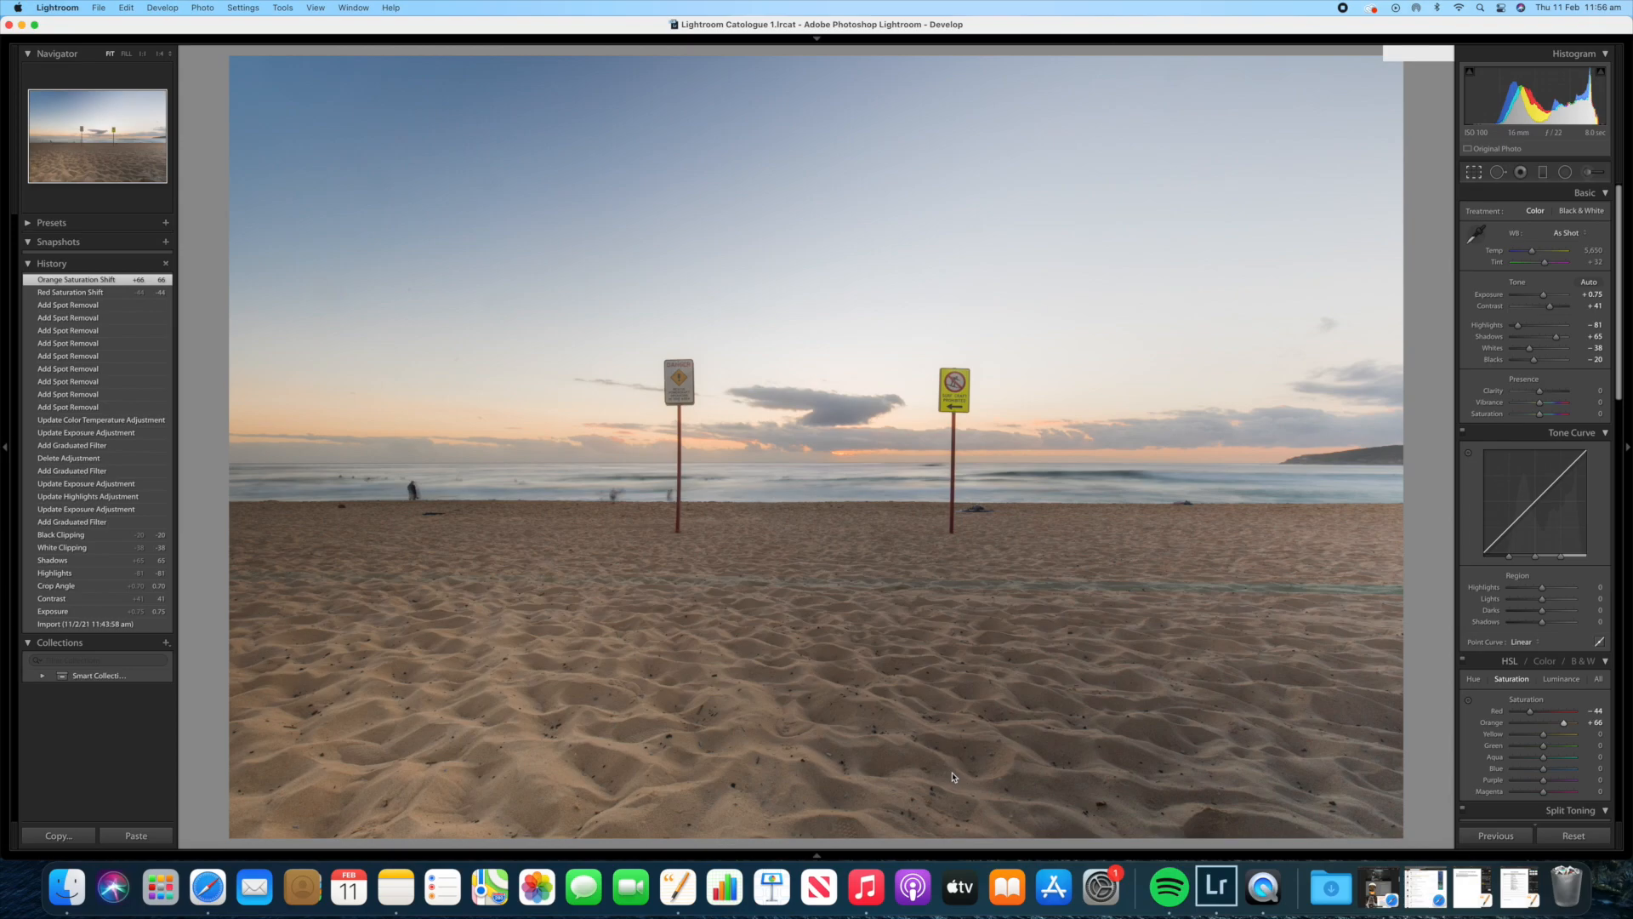
pyautogui.press('r')
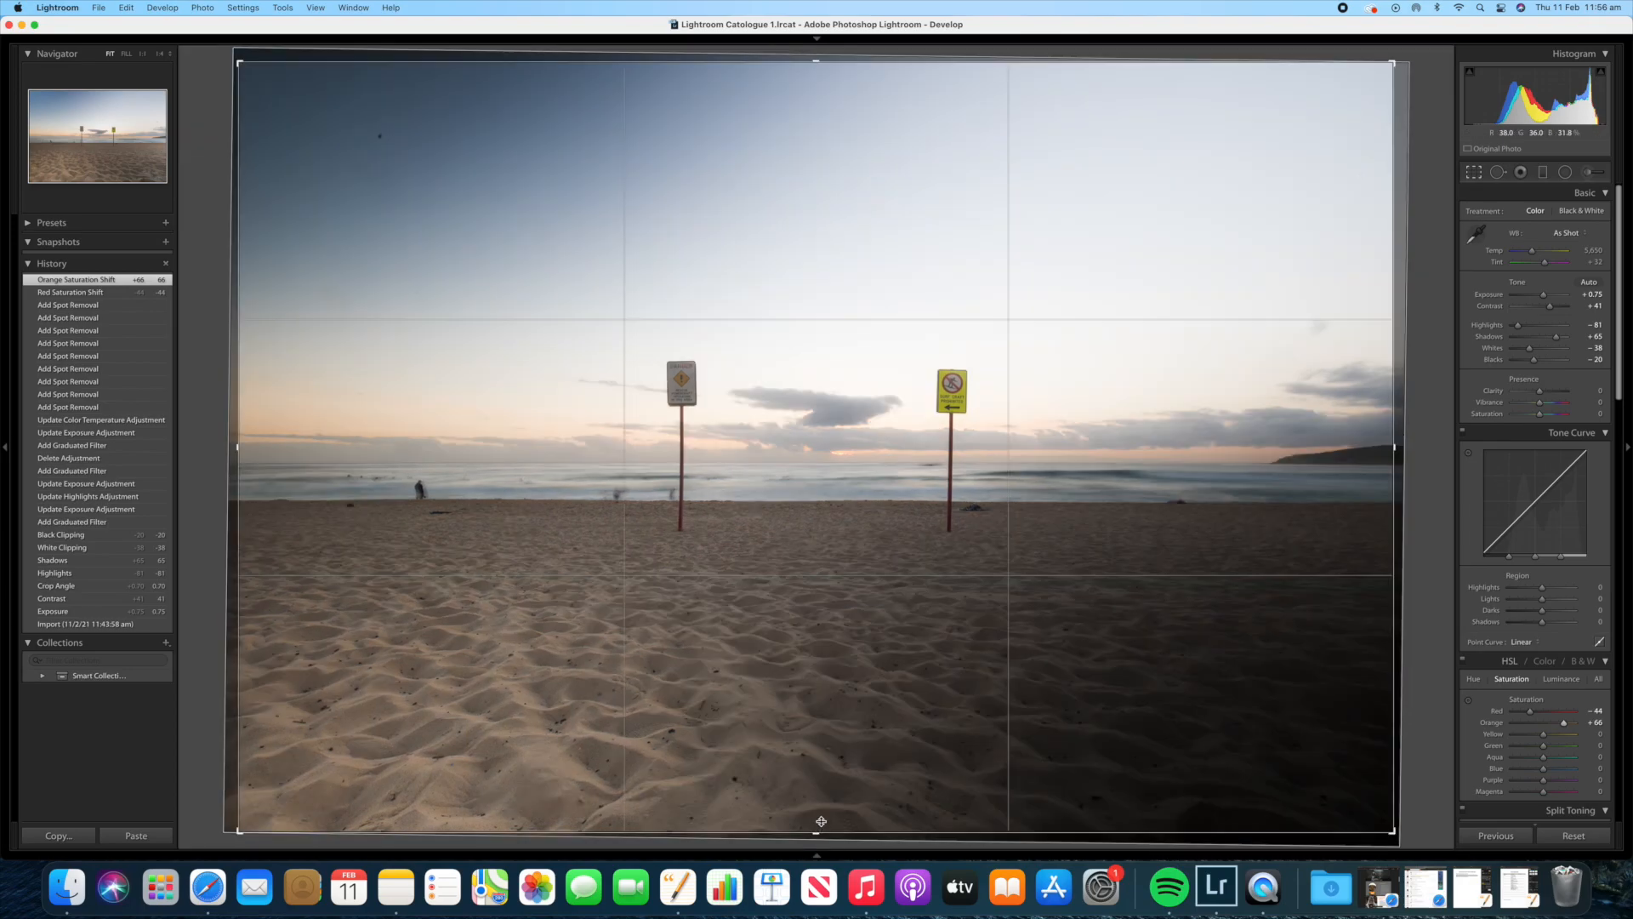
pyautogui.moveTo(823, 808); pyautogui.dragTo(831, 728)
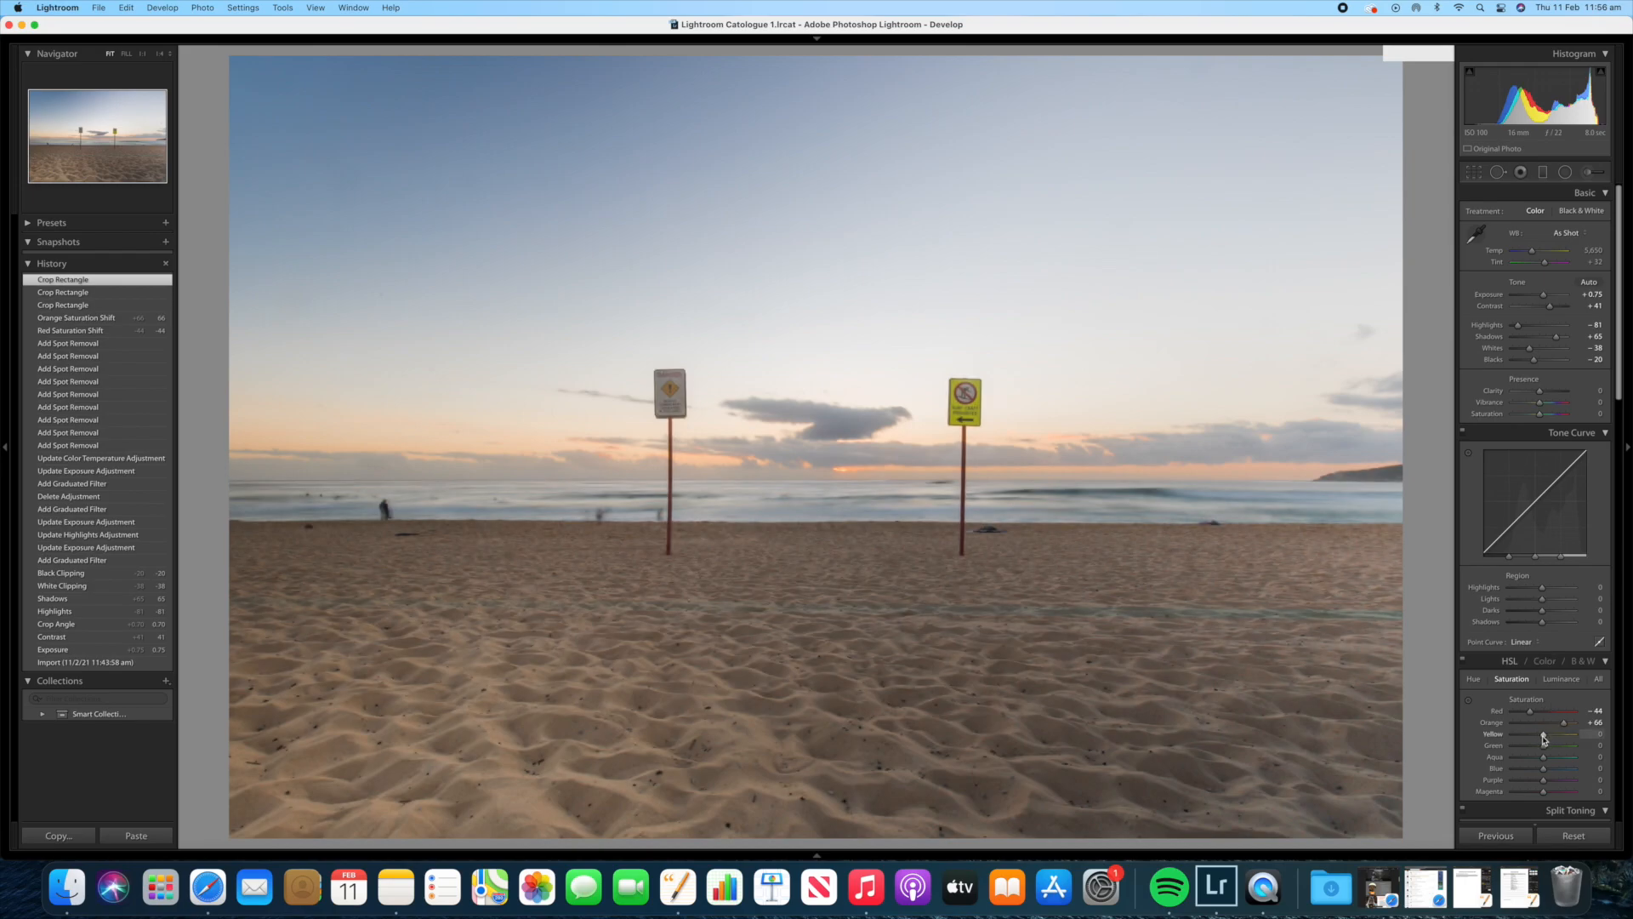
# Step: Set the yellow saturation to +11 and the green saturation to -100, and adjust the aqua saturation
pyautogui.moveTo(1544, 737)
pyautogui.mouseDown()
pyautogui.moveTo(1576, 737)
pyautogui.moveTo(1546, 740)
pyautogui.mouseUp()
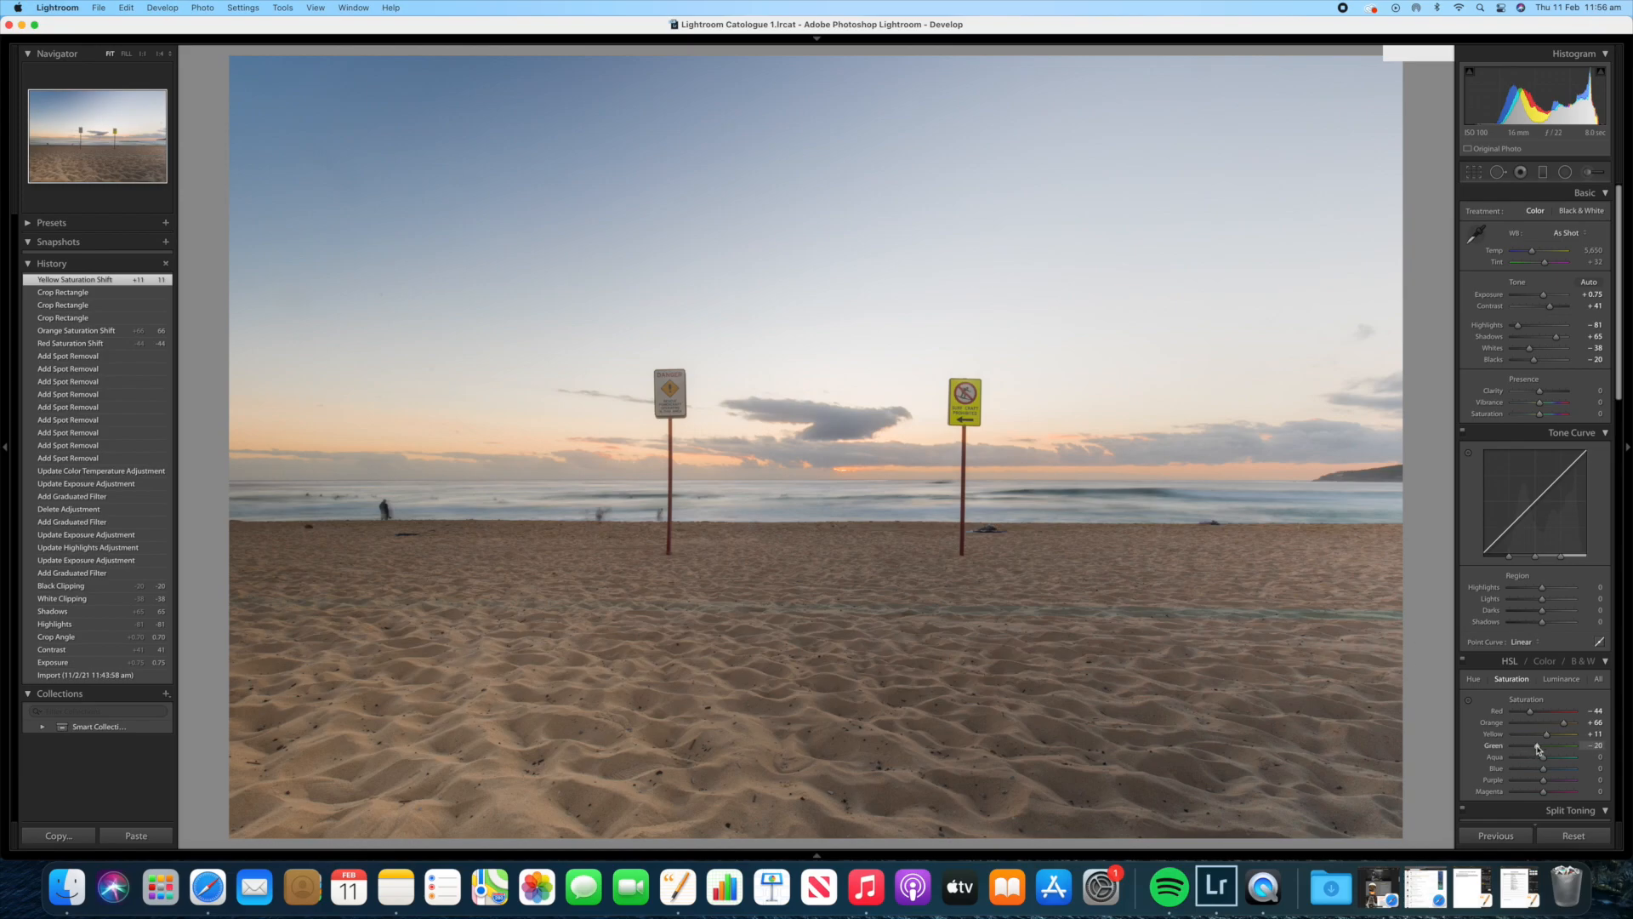
pyautogui.moveTo(1538, 748); pyautogui.dragTo(1470, 749)
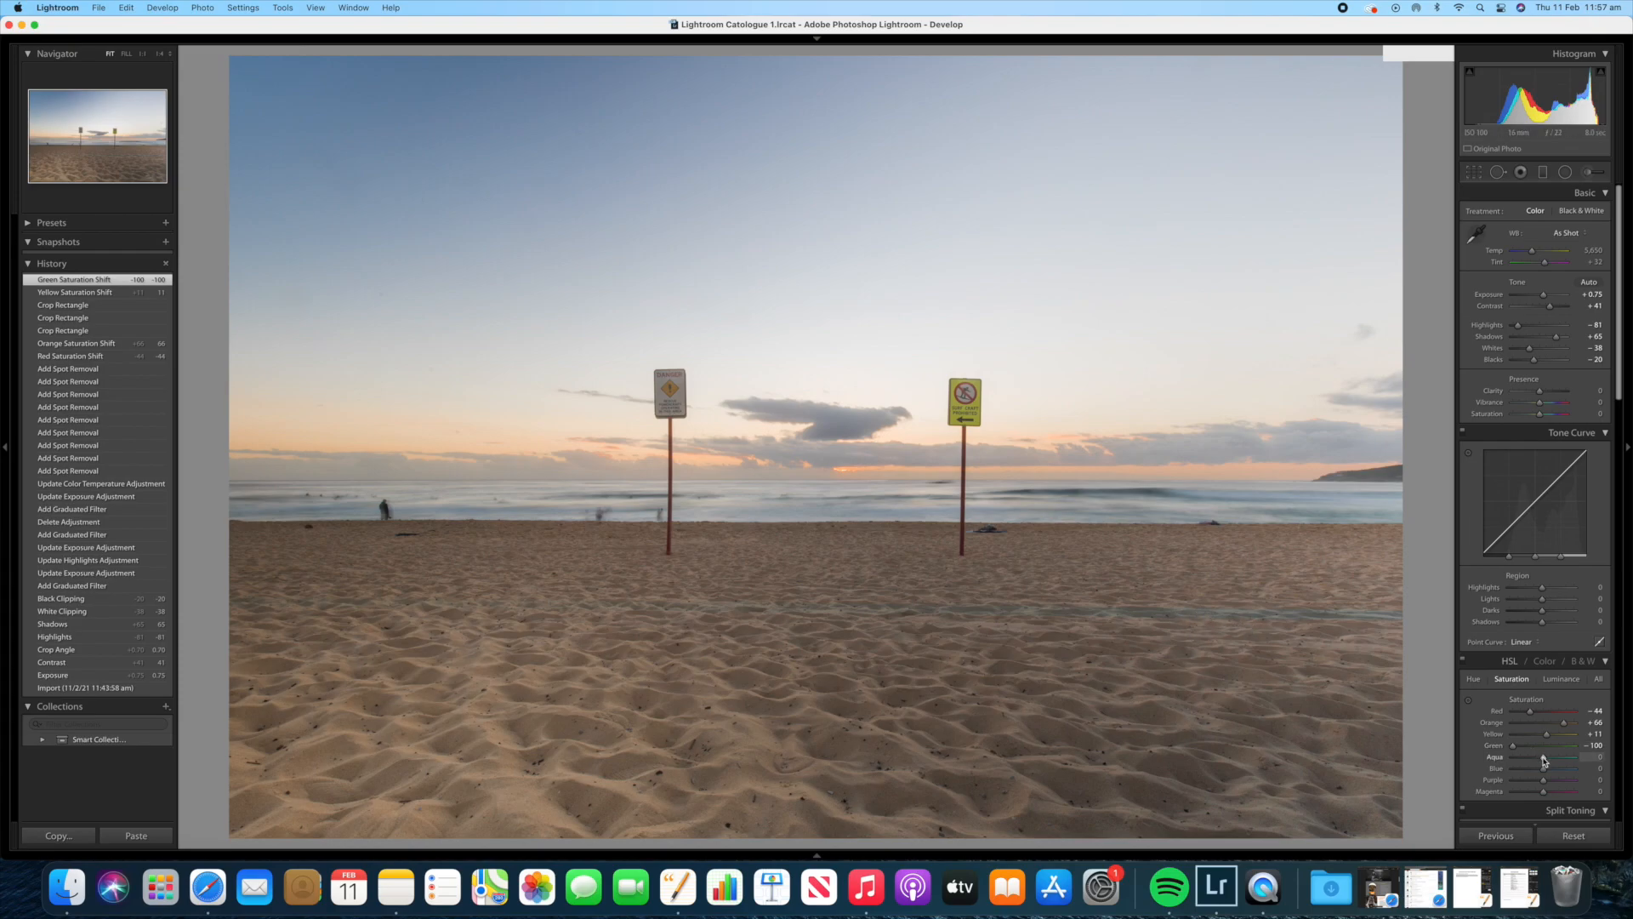
pyautogui.moveTo(1544, 760)
pyautogui.mouseDown()
pyautogui.moveTo(1575, 759)
pyautogui.moveTo(1544, 760)
pyautogui.moveTo(1549, 778)
pyautogui.mouseUp()
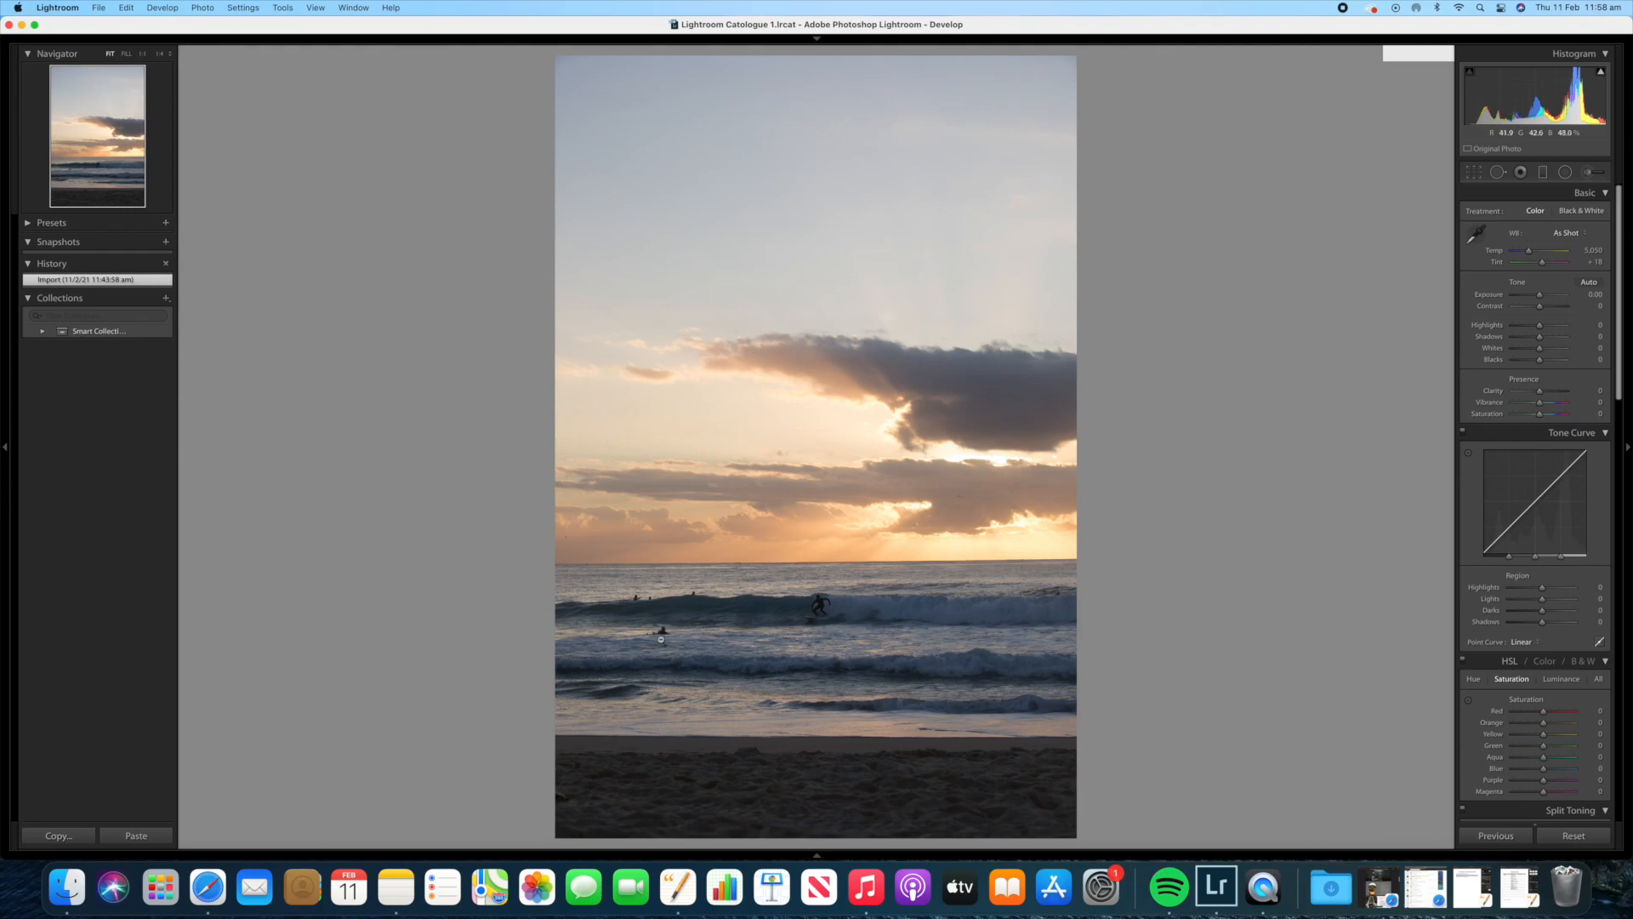
# Step: Crop the surfer sunset photo slightly tighter at the Original aspect, trimming the sky and both sides
pyautogui.click(1474, 172)
pyautogui.moveTo(856, 55); pyautogui.dragTo(836, 95)
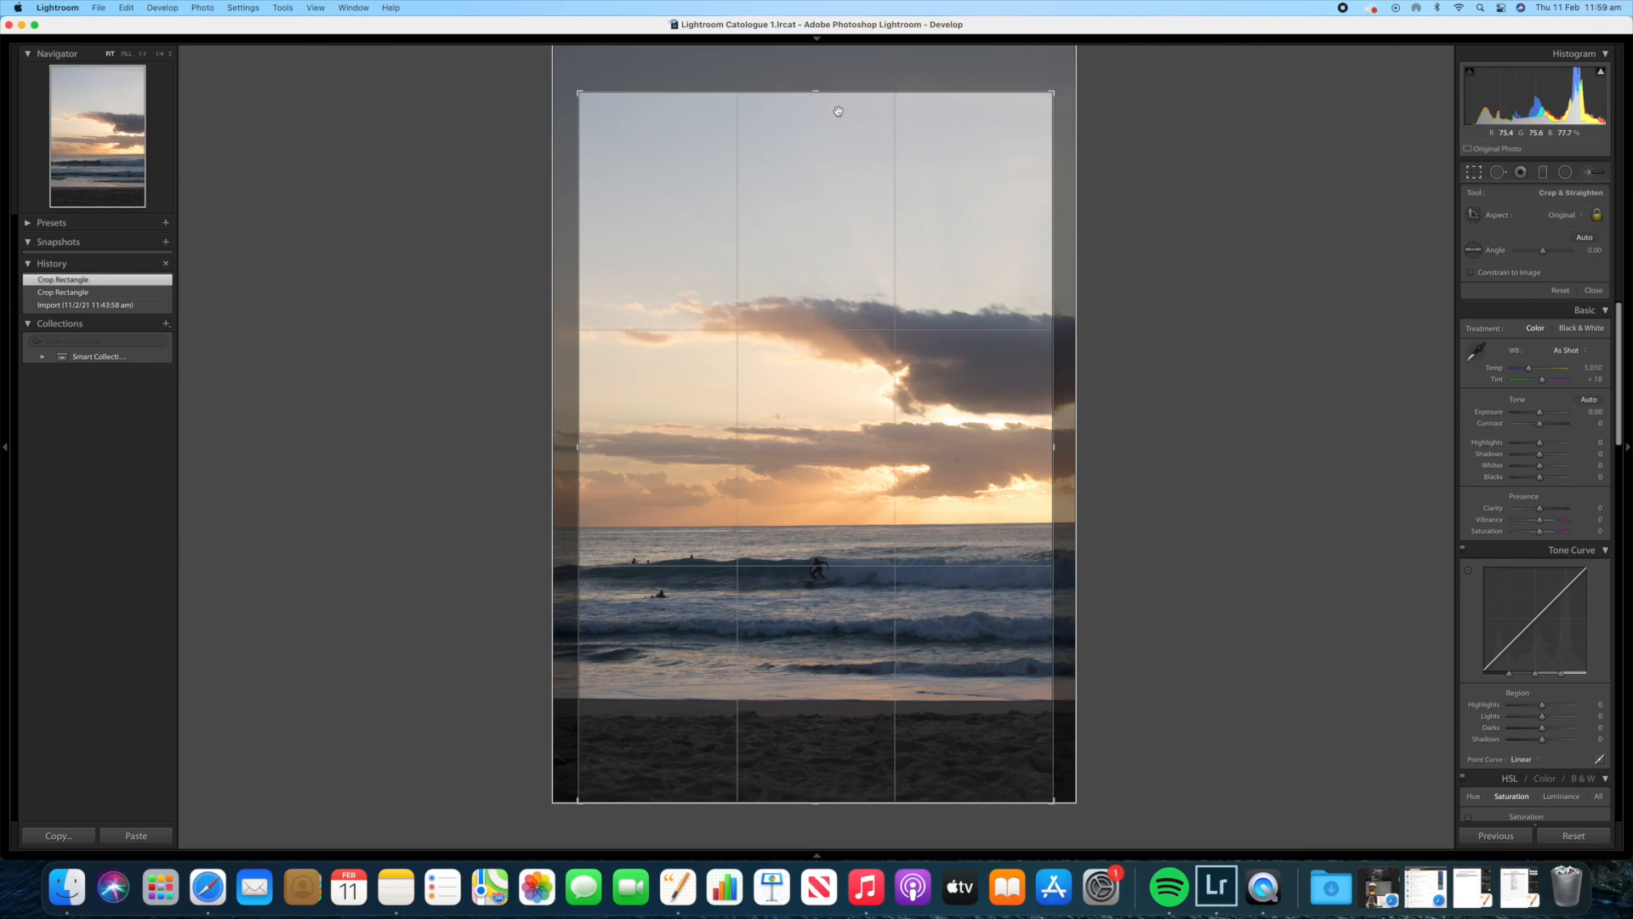
pyautogui.moveTo(838, 112); pyautogui.dragTo(837, 120)
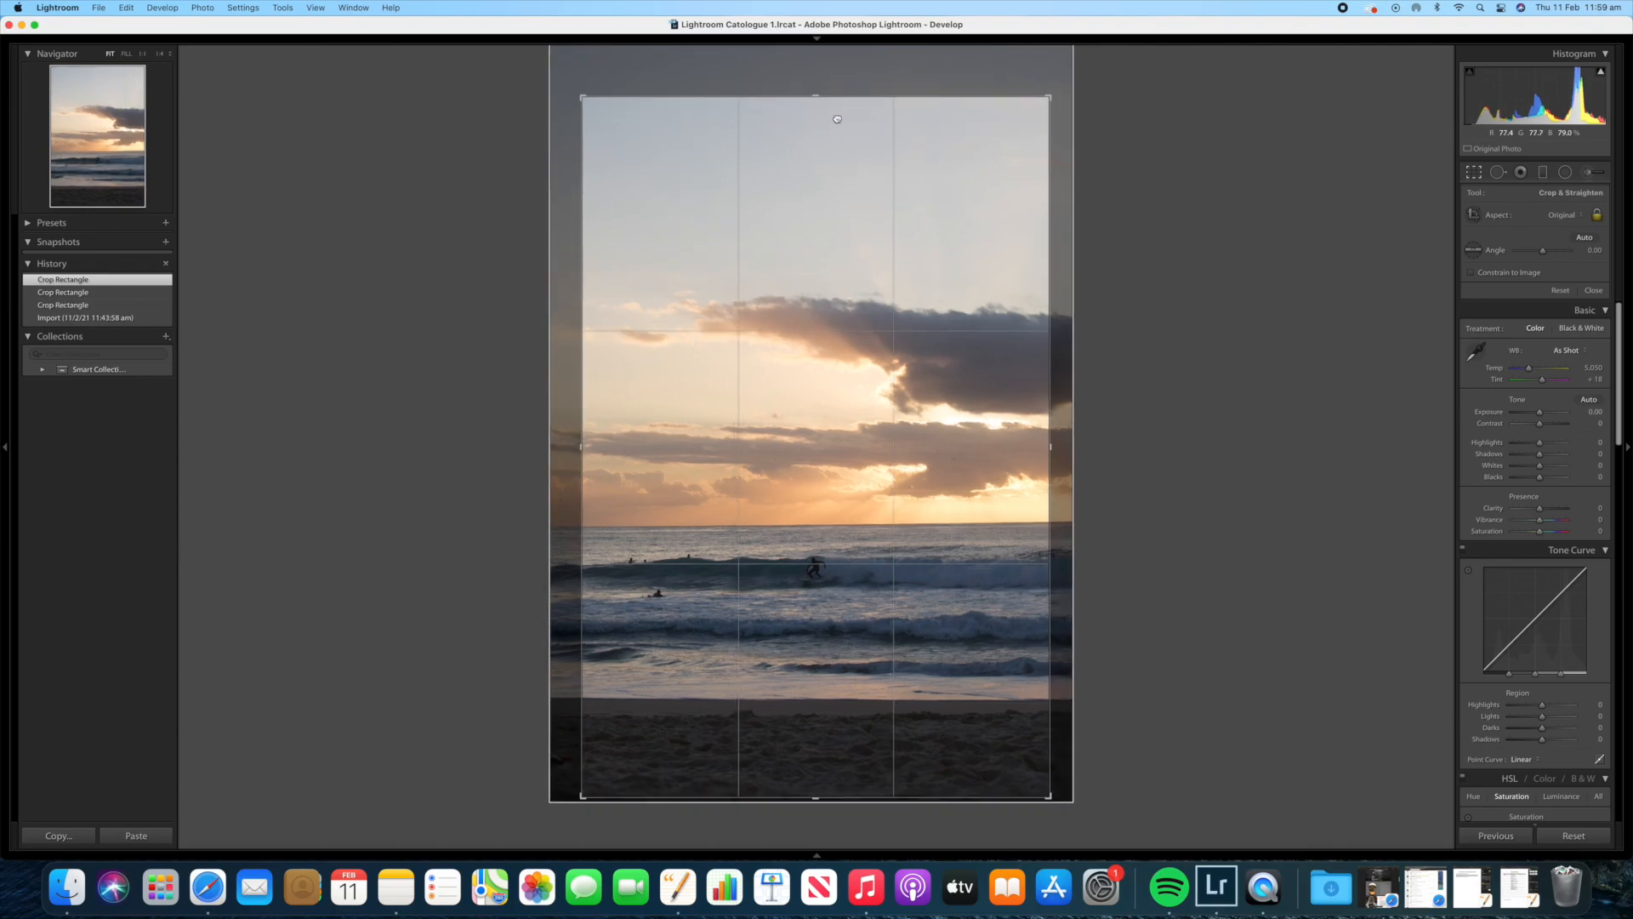
pyautogui.moveTo(837, 119); pyautogui.dragTo(837, 118)
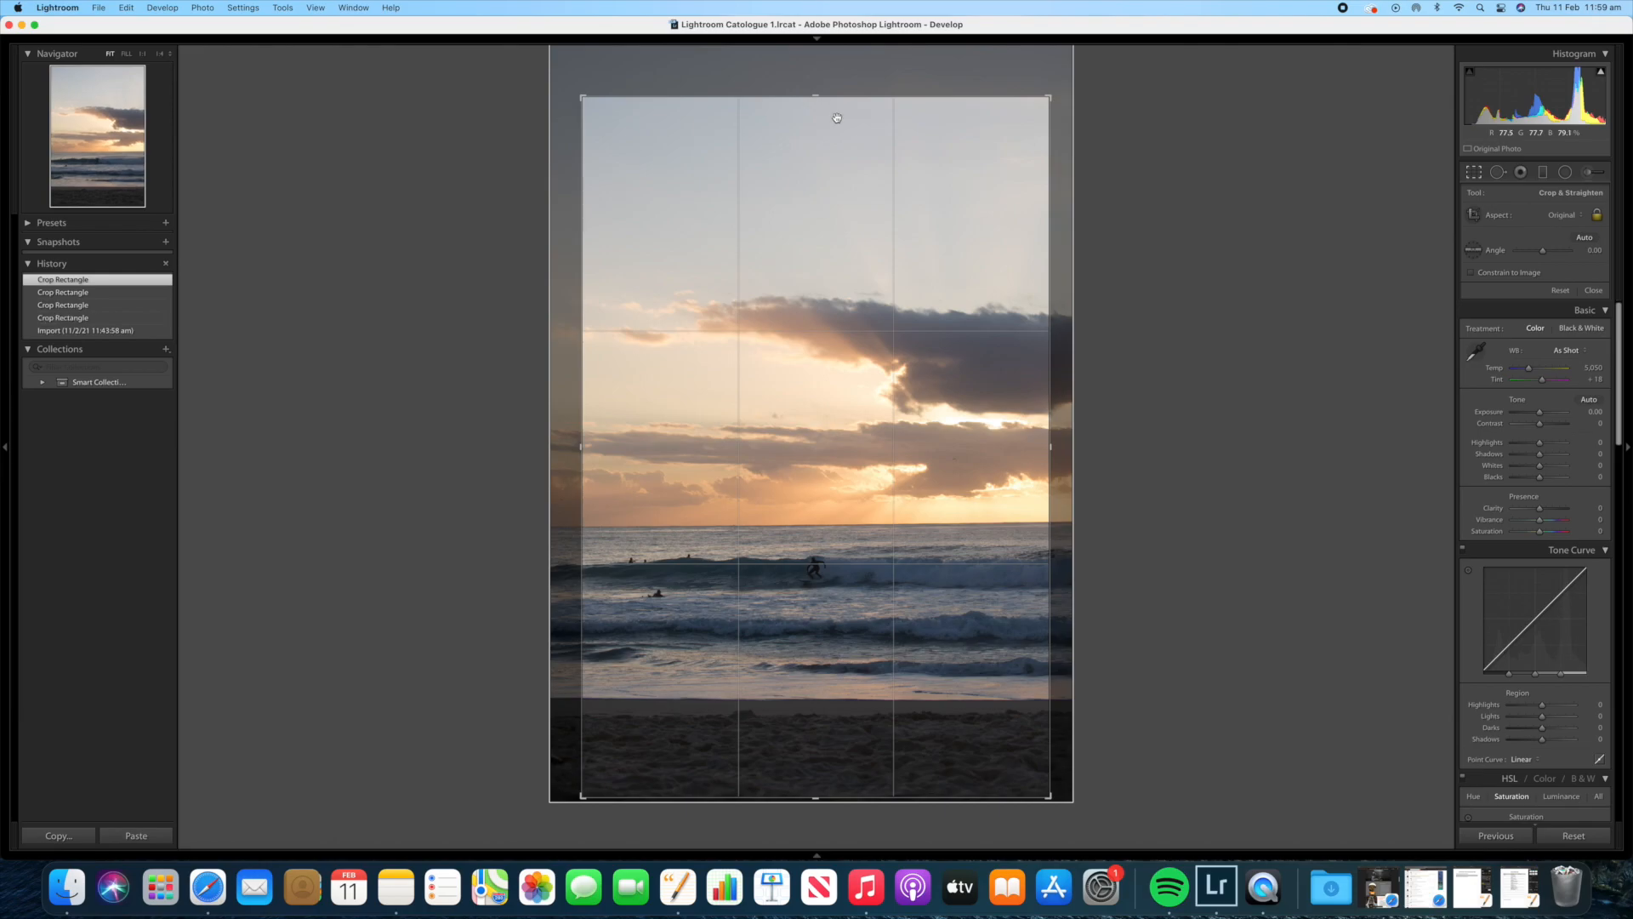
pyautogui.press('Return')
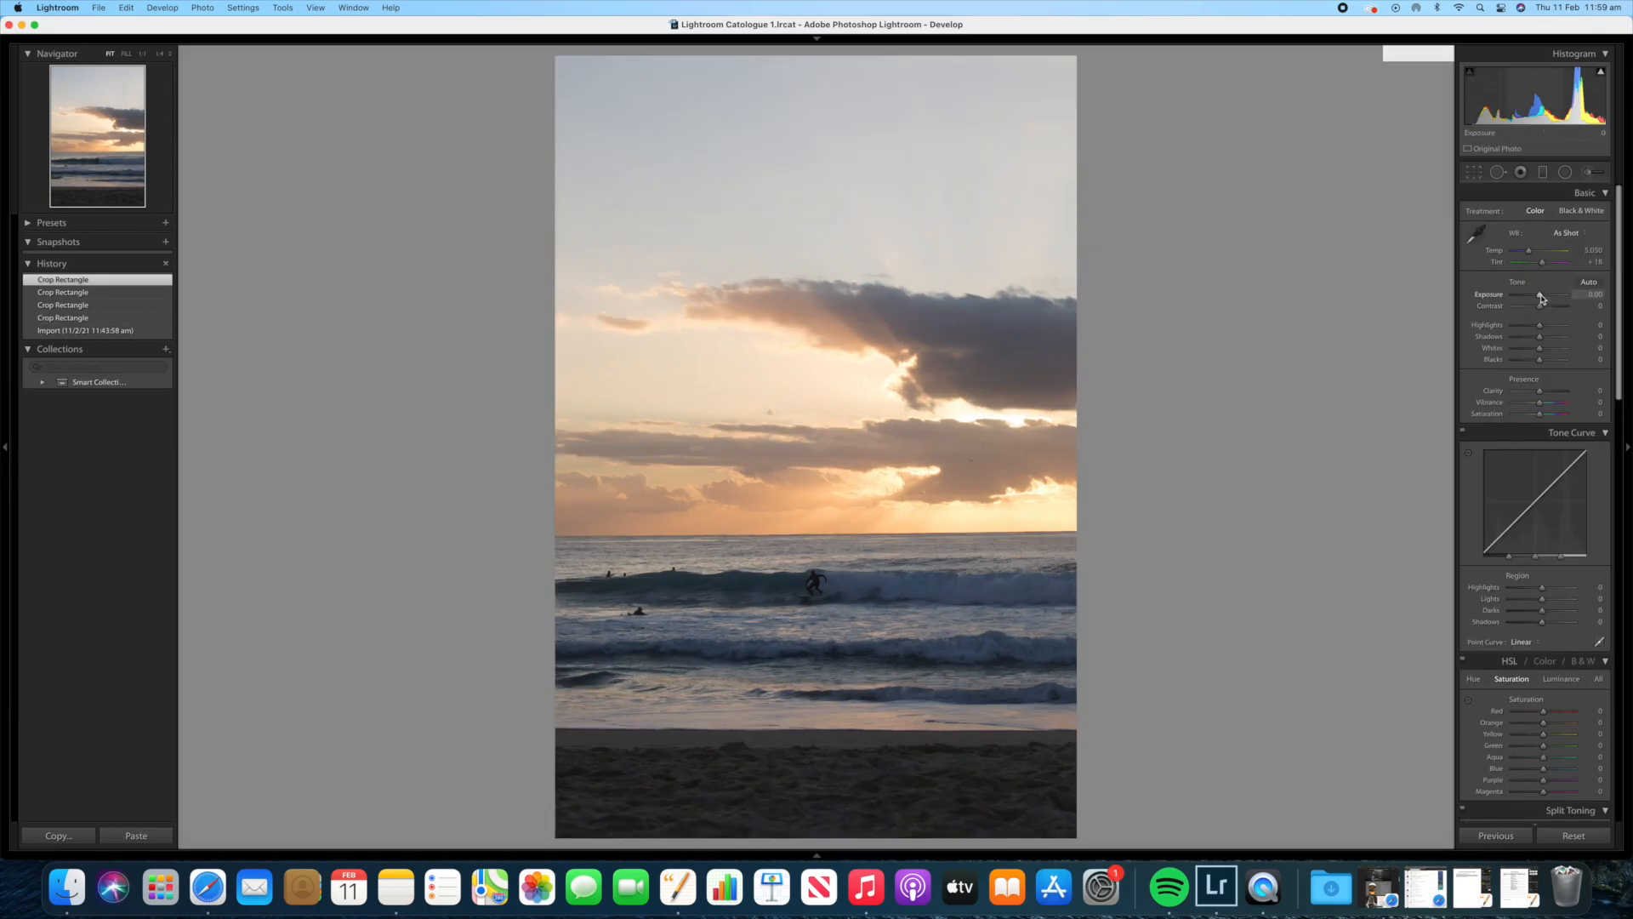
# Step: Set exposure to +0.60, contrast +48, highlights -85, shadows +64, whites -5 and blacks -14 on the surfer photo
pyautogui.moveTo(1542, 298); pyautogui.dragTo(1545, 298)
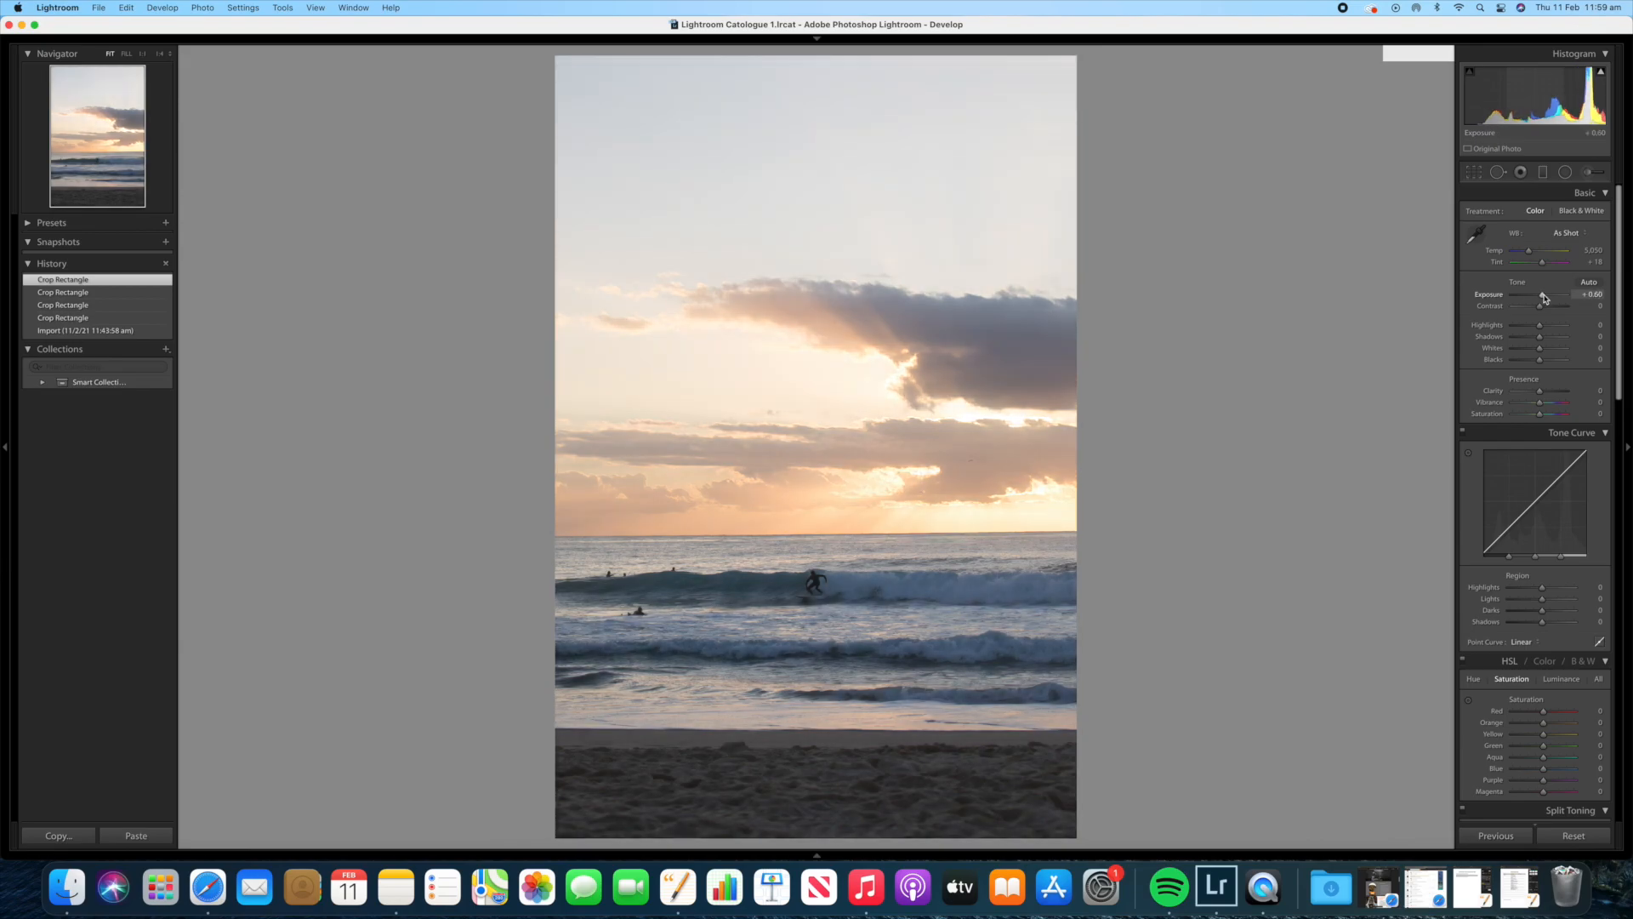
pyautogui.click(1553, 307)
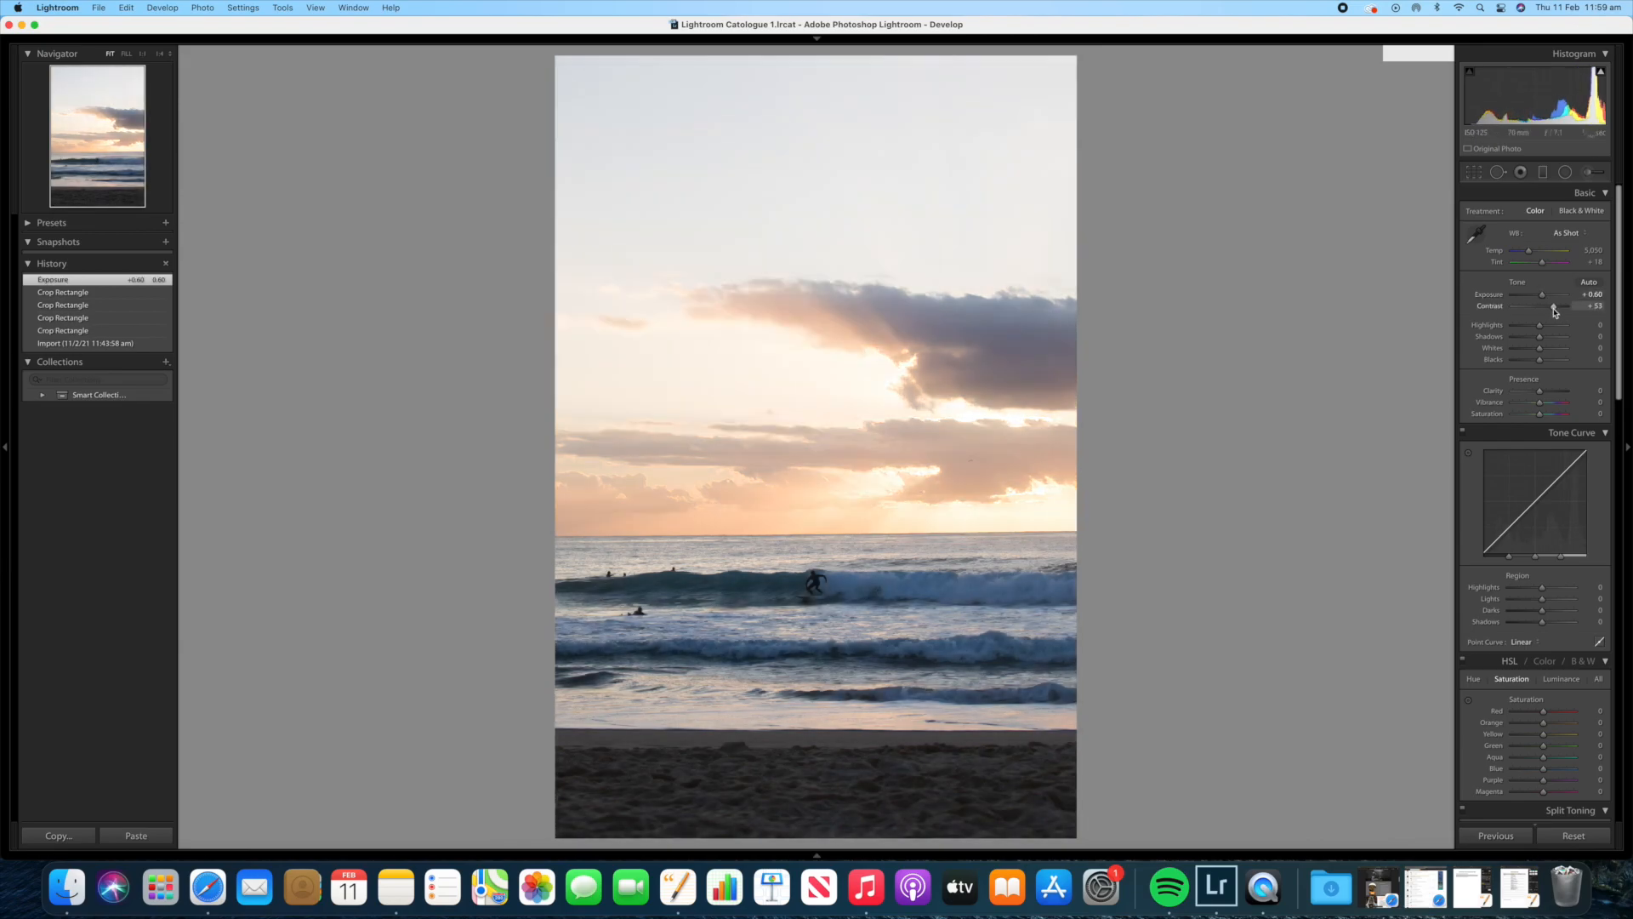
pyautogui.moveTo(1555, 311); pyautogui.dragTo(1553, 312)
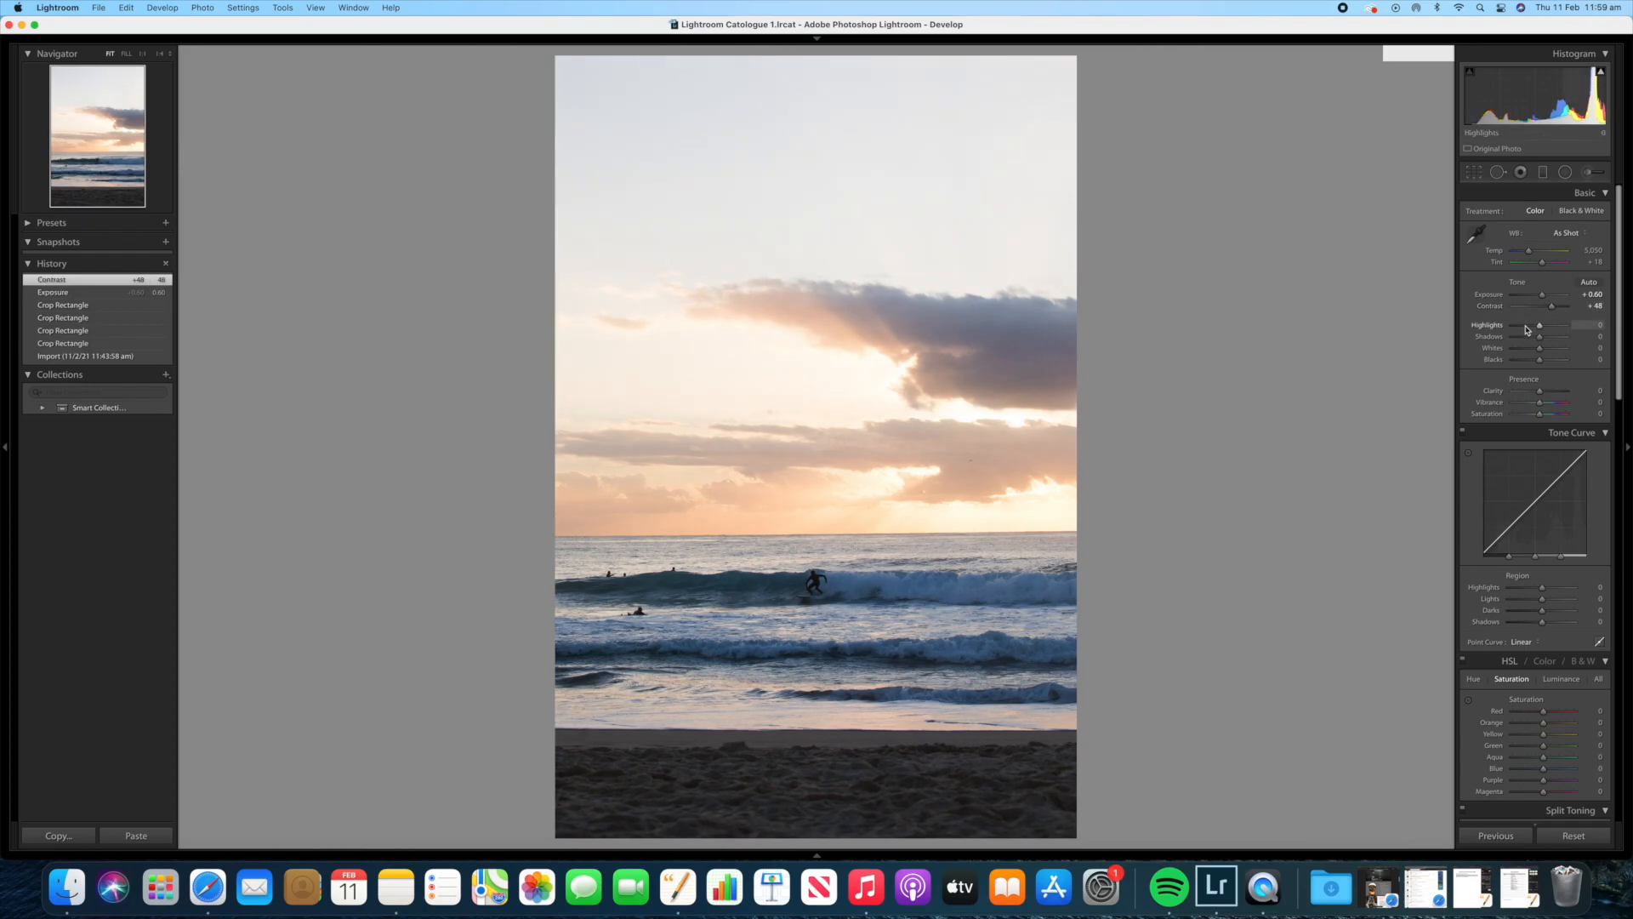
pyautogui.moveTo(1528, 329); pyautogui.dragTo(1518, 331)
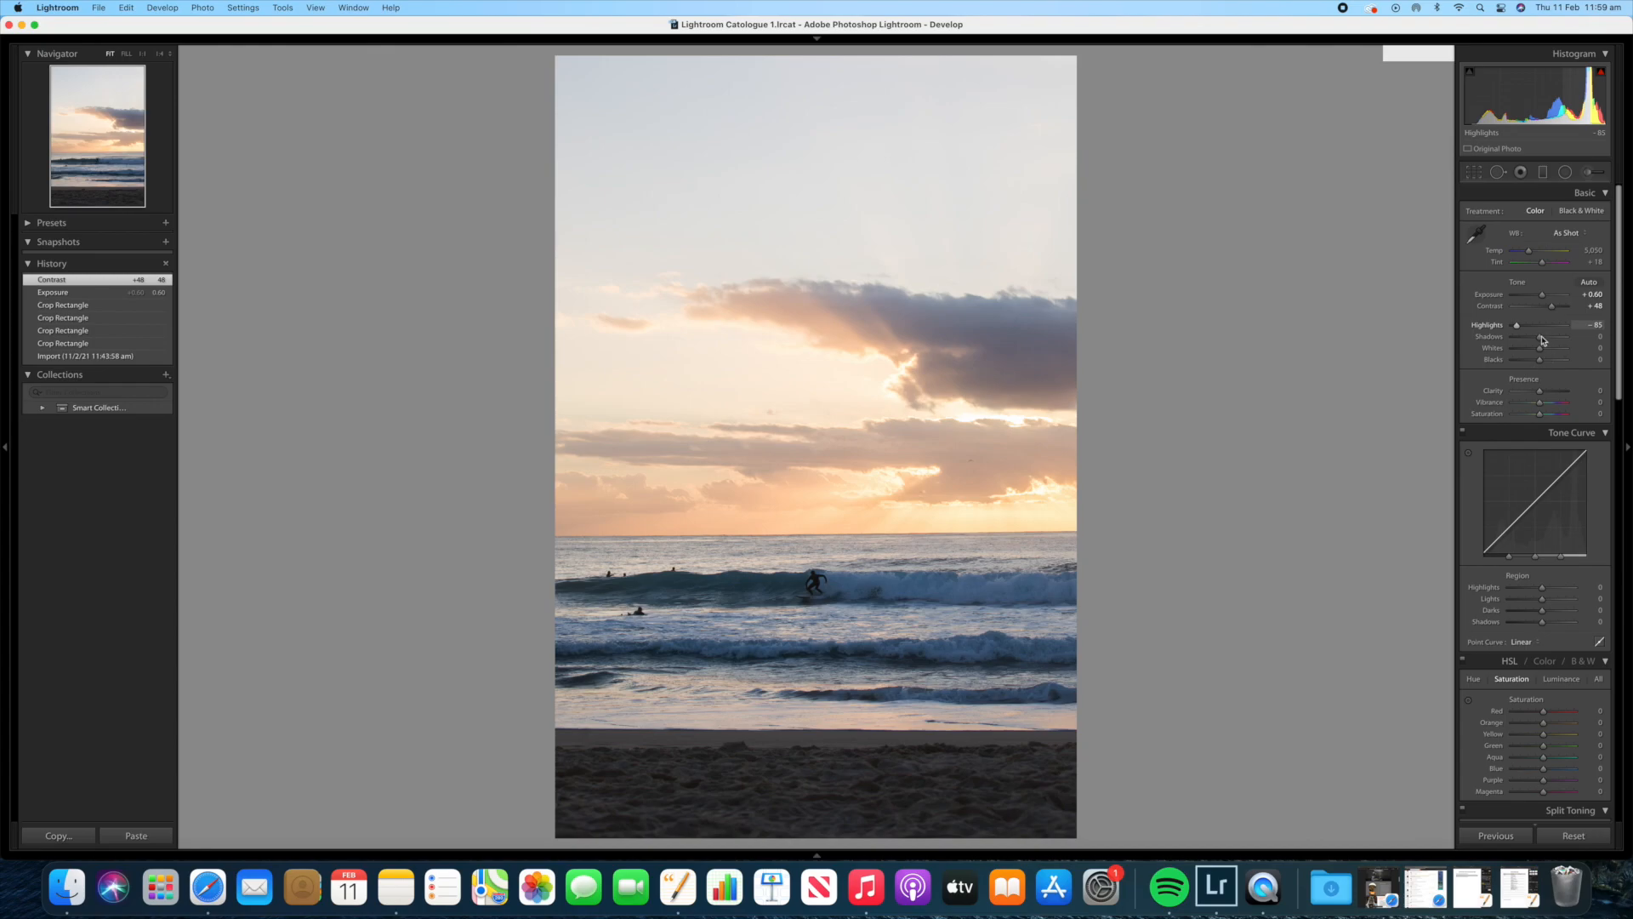
pyautogui.moveTo(1542, 340)
pyautogui.mouseDown()
pyautogui.moveTo(1561, 339)
pyautogui.moveTo(1537, 363)
pyautogui.mouseUp()
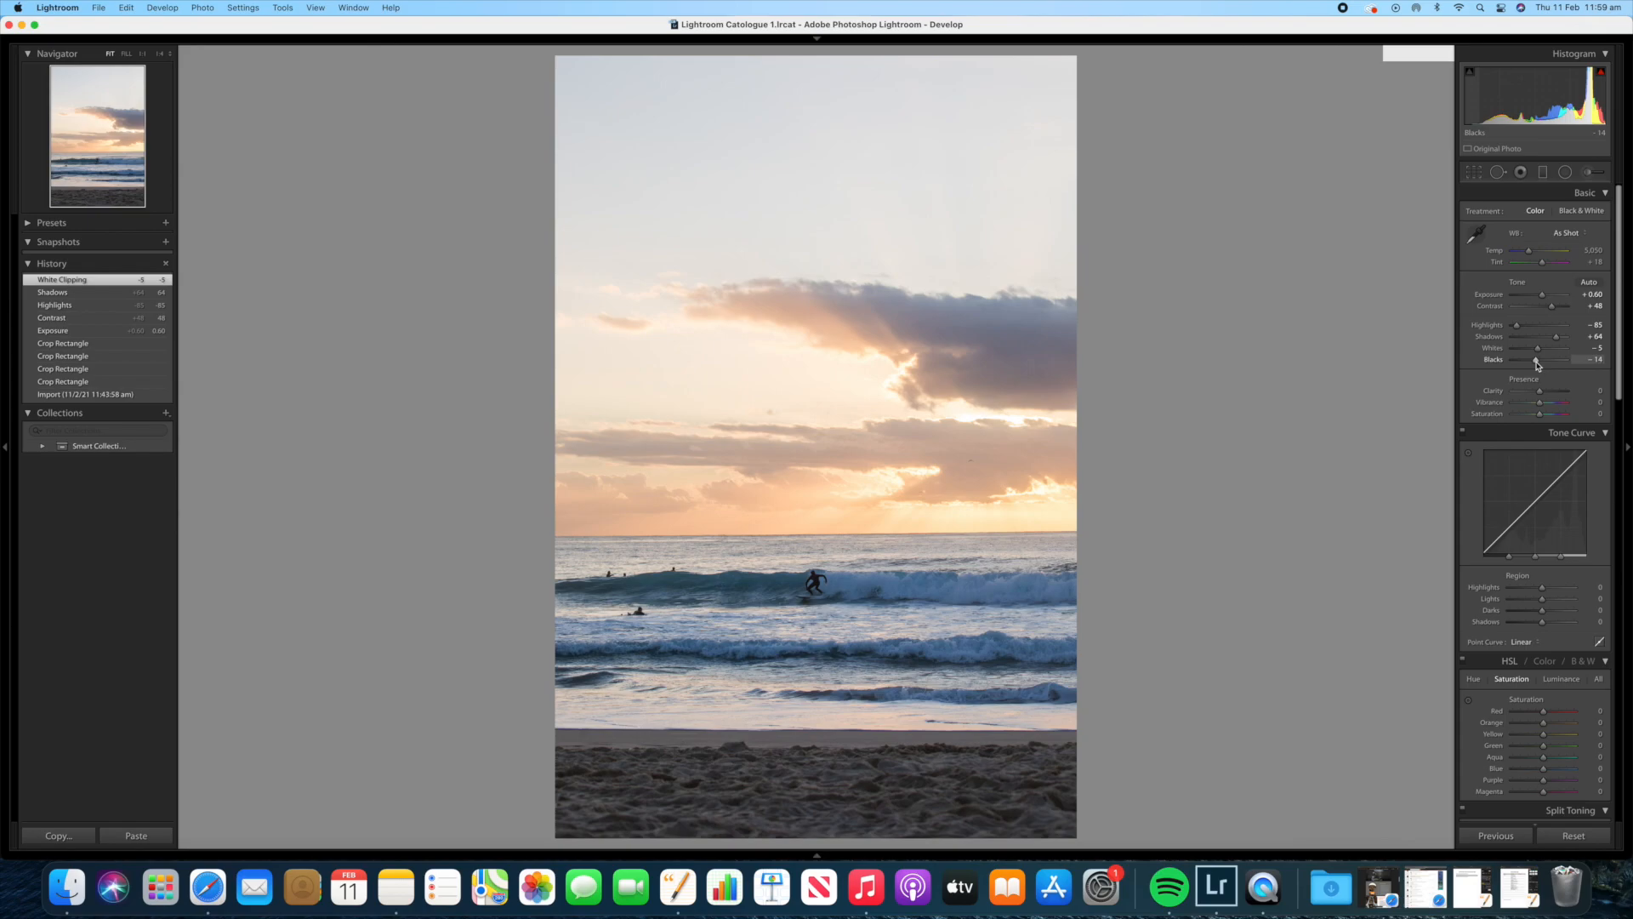
# Step: Straighten the surfer photo's horizon with a slight change of the crop angle
pyautogui.scroll(-3, 1541, 493)
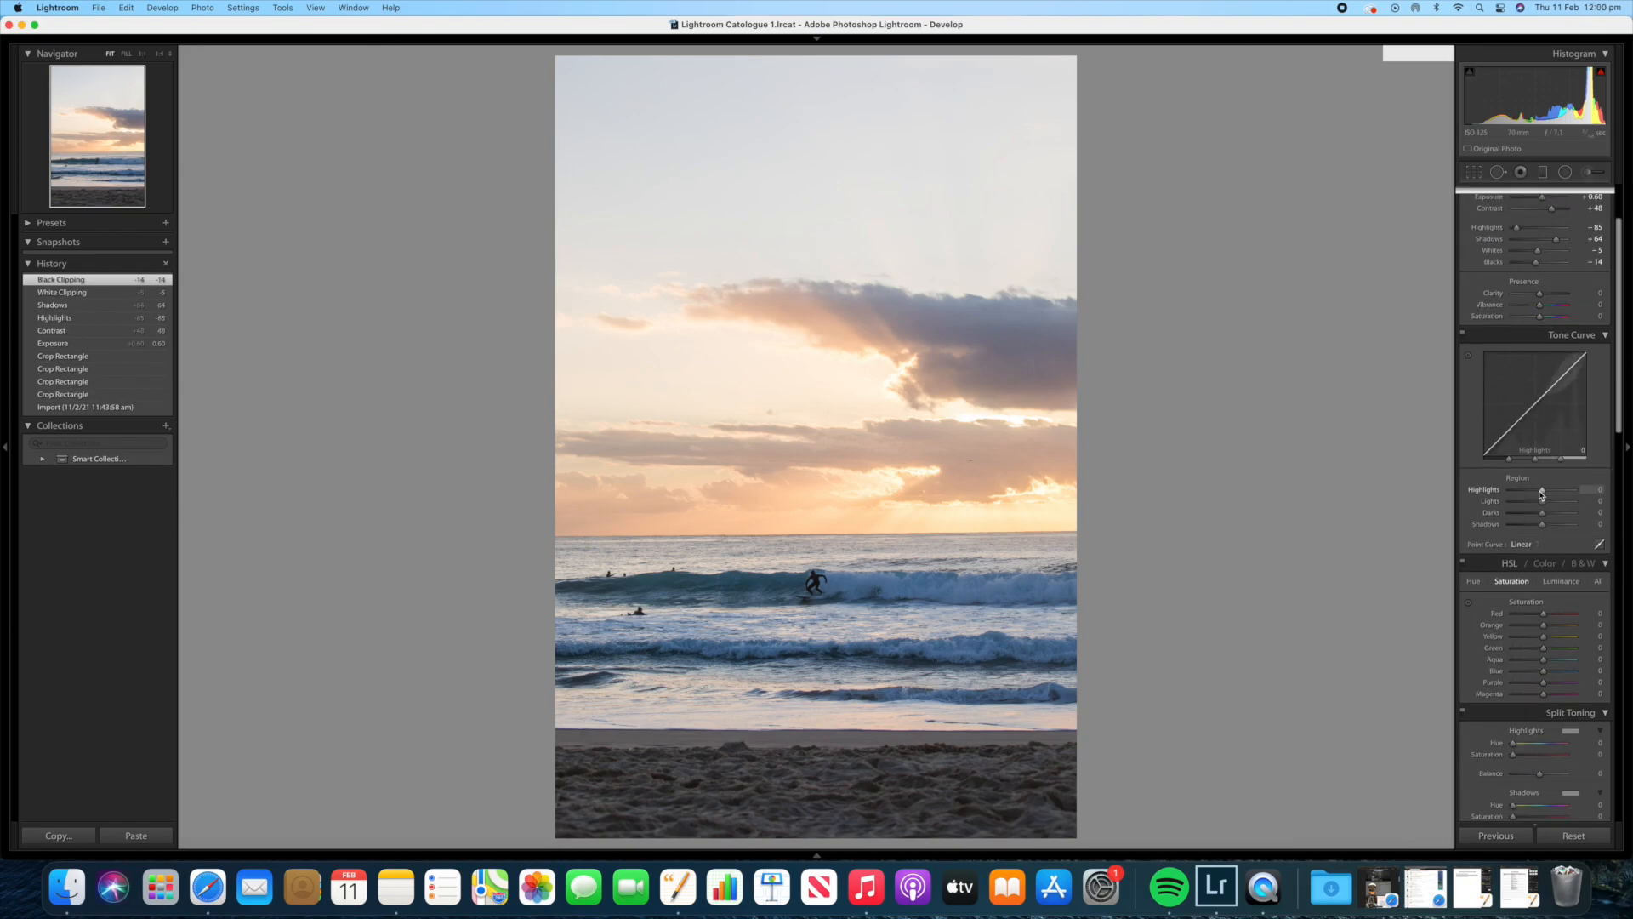
pyautogui.scroll(3, 1542, 491)
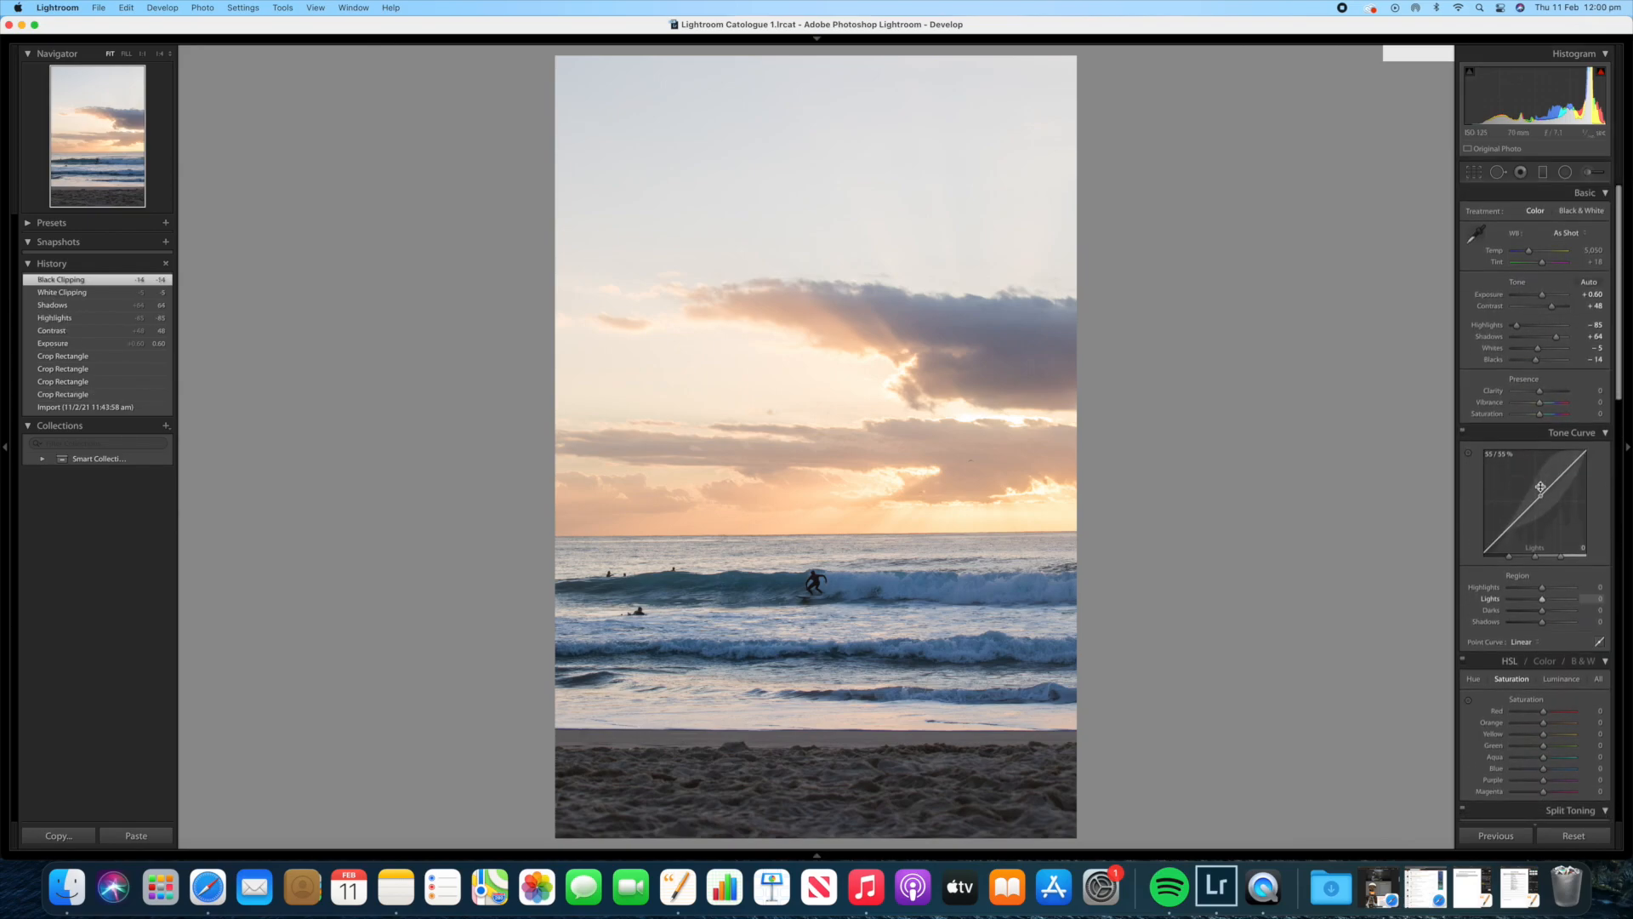
pyautogui.click(1475, 171)
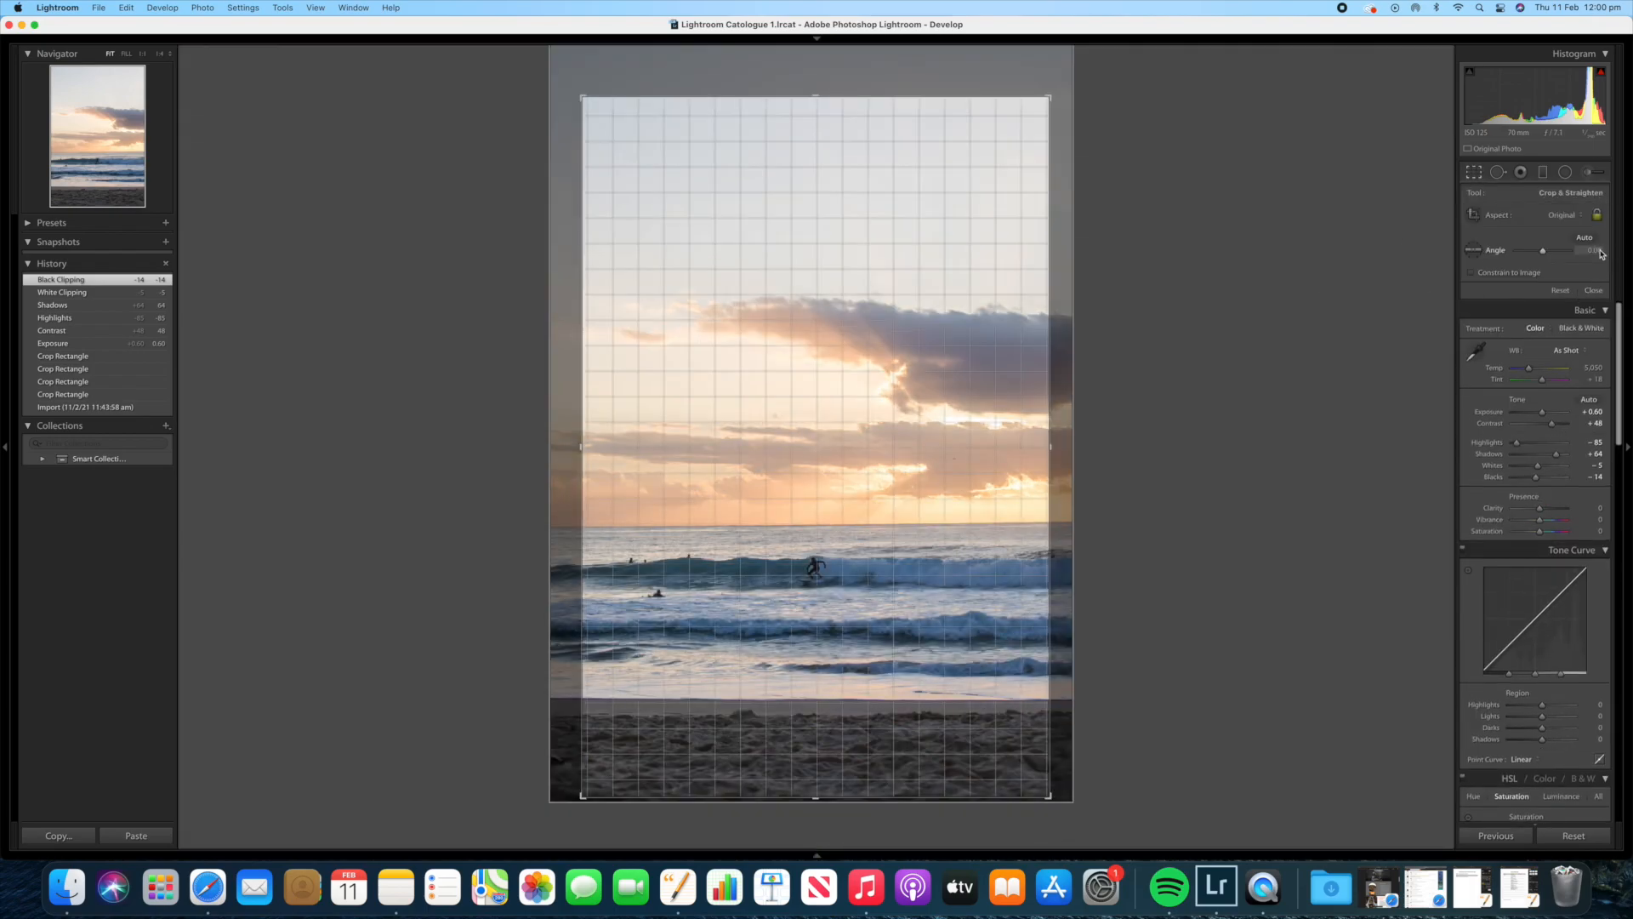
pyautogui.moveTo(1601, 253); pyautogui.dragTo(1609, 254)
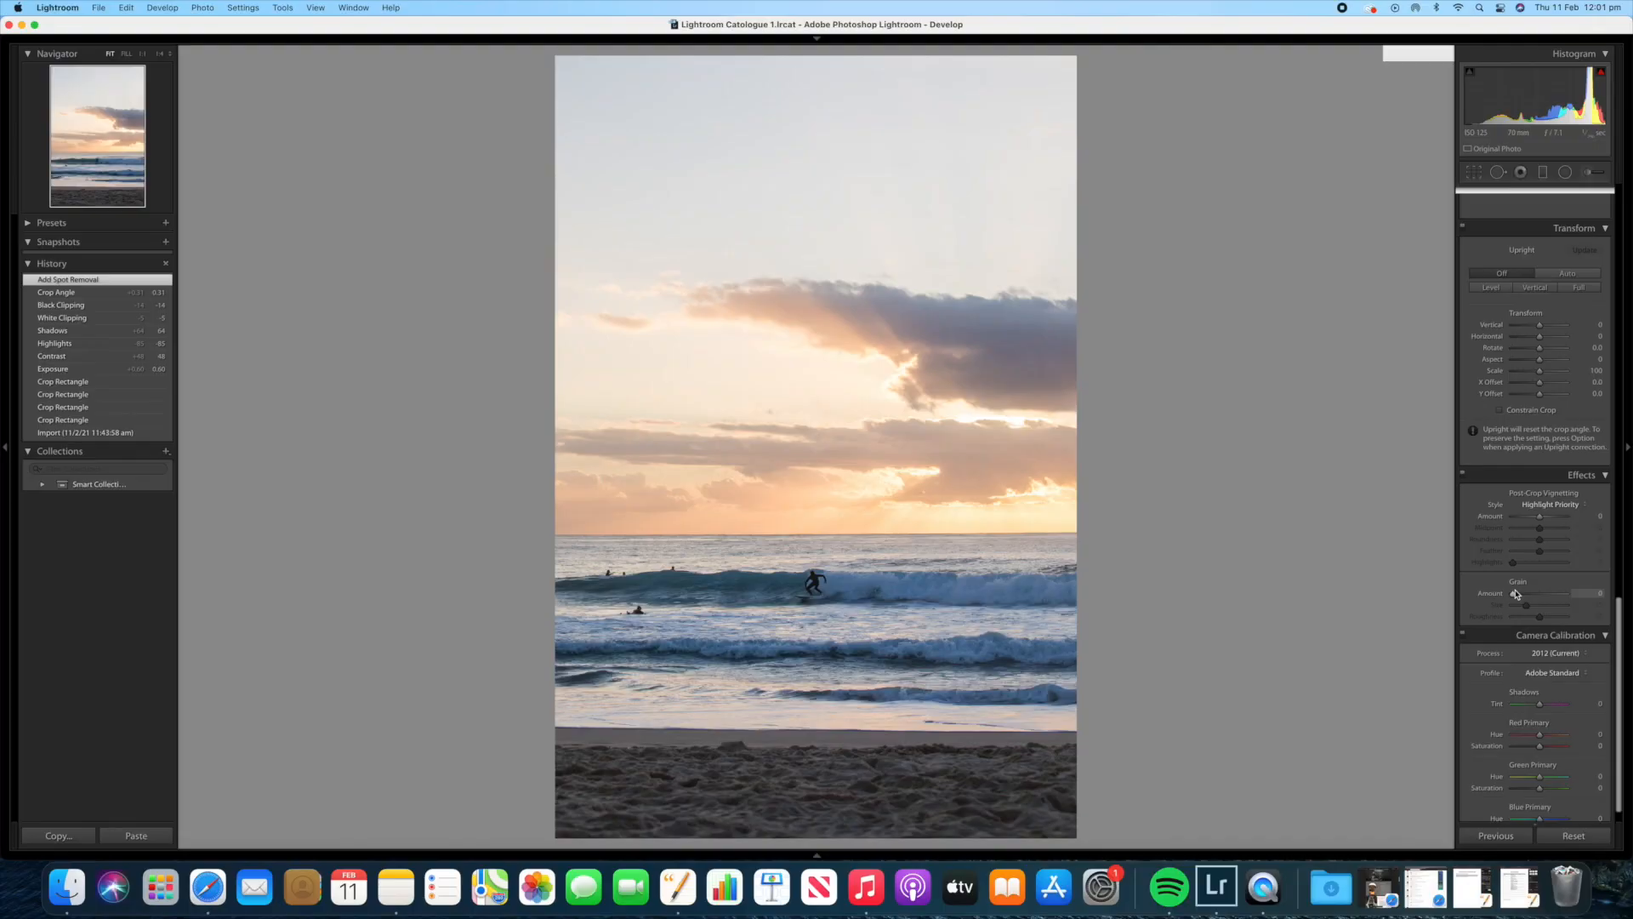
# Step: Add grain to the surfer photo with an amount of 40
pyautogui.scroll(-5, 1520, 590)
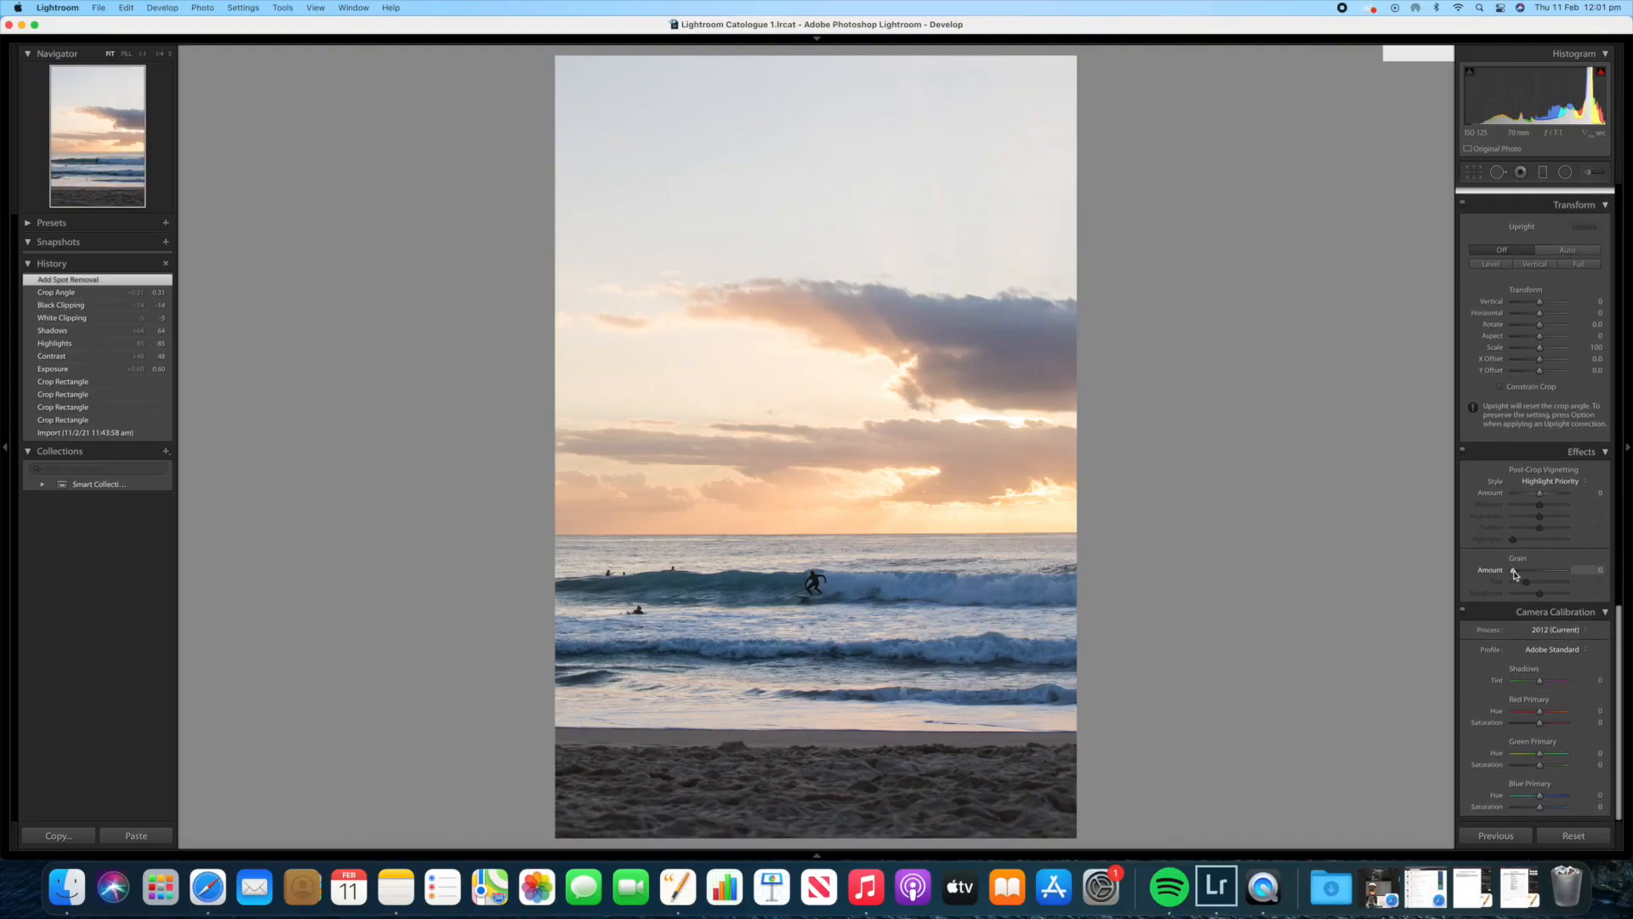
pyautogui.moveTo(1520, 575); pyautogui.dragTo(1538, 574)
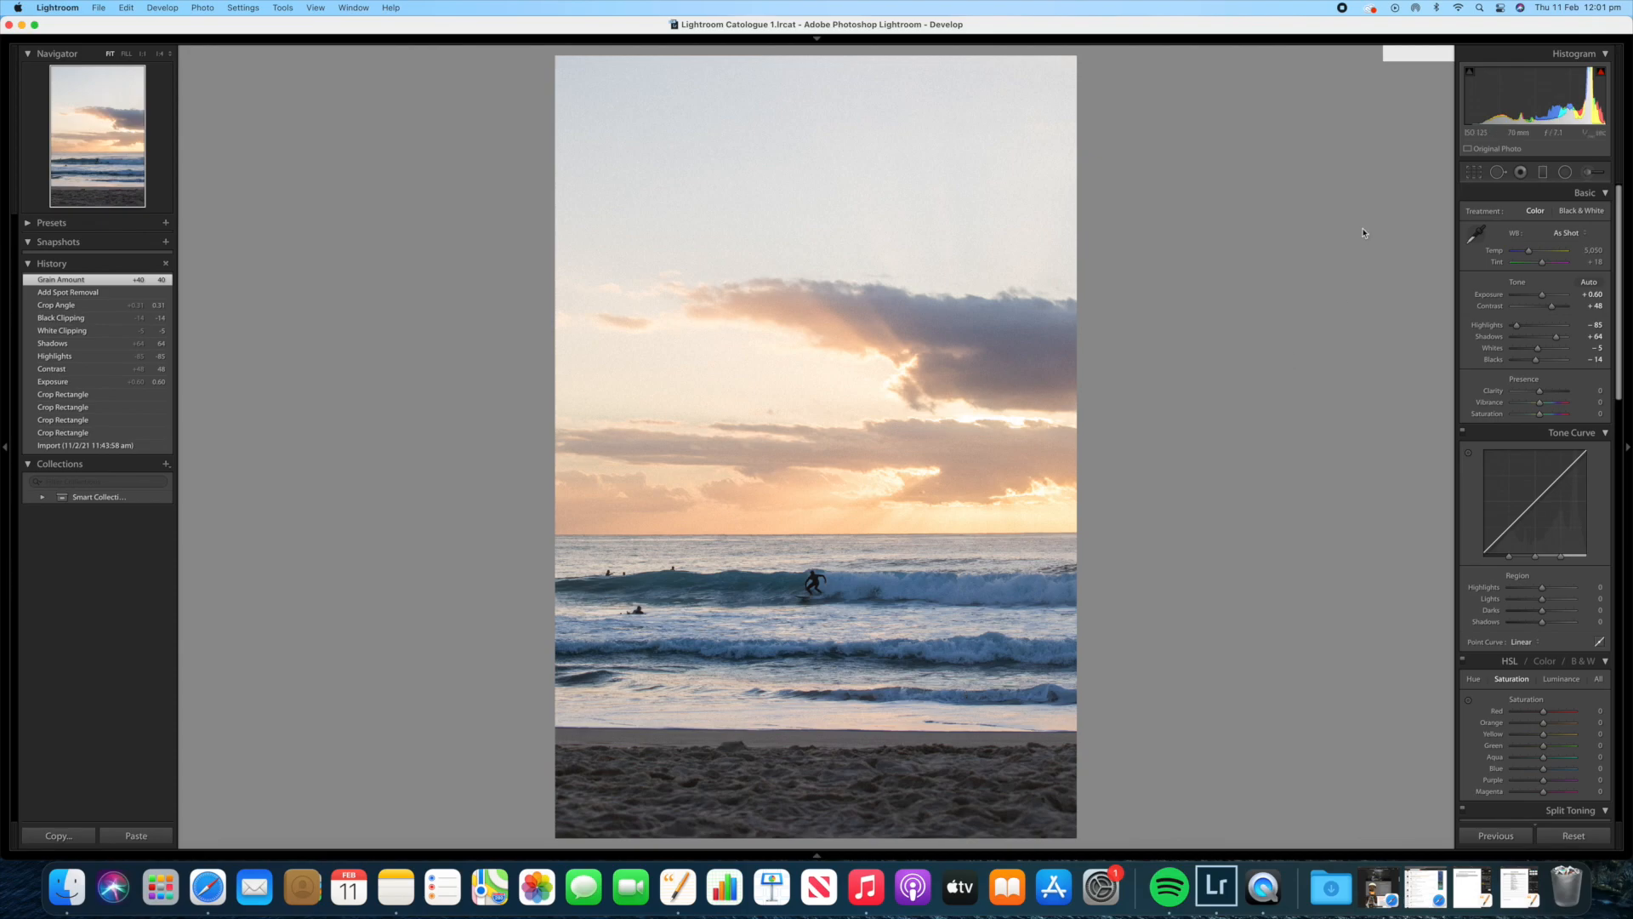
# Step: Add a graduated filter from below the photo up to the horizon, raise its exposure, and compare with the unedited version
pyautogui.press('super+minus')
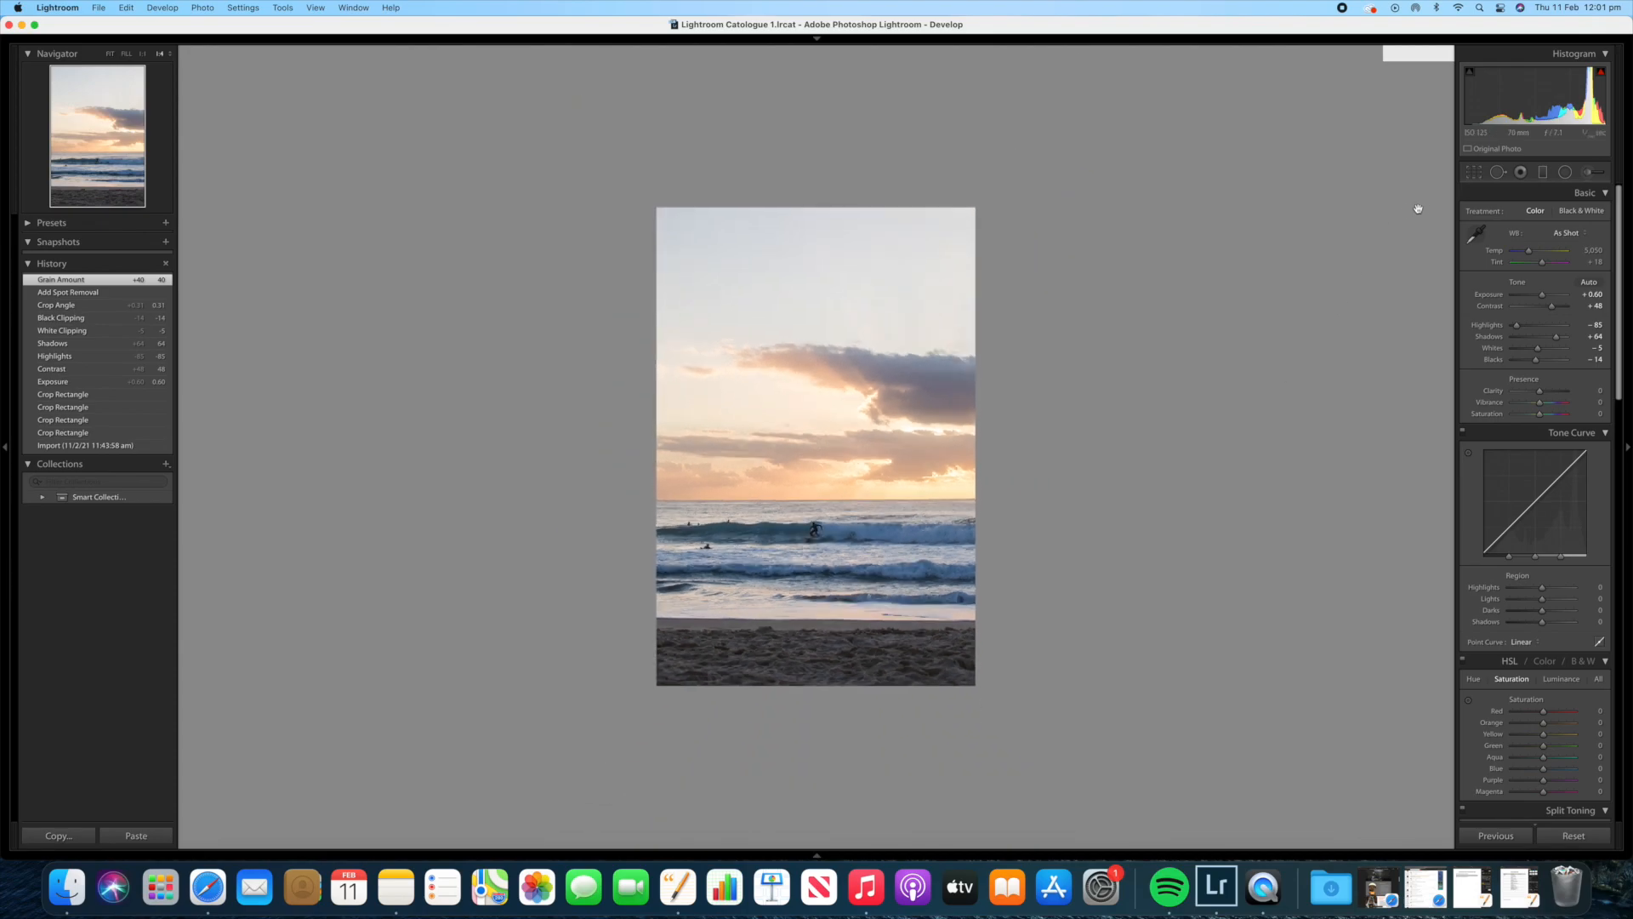
pyautogui.click(1544, 173)
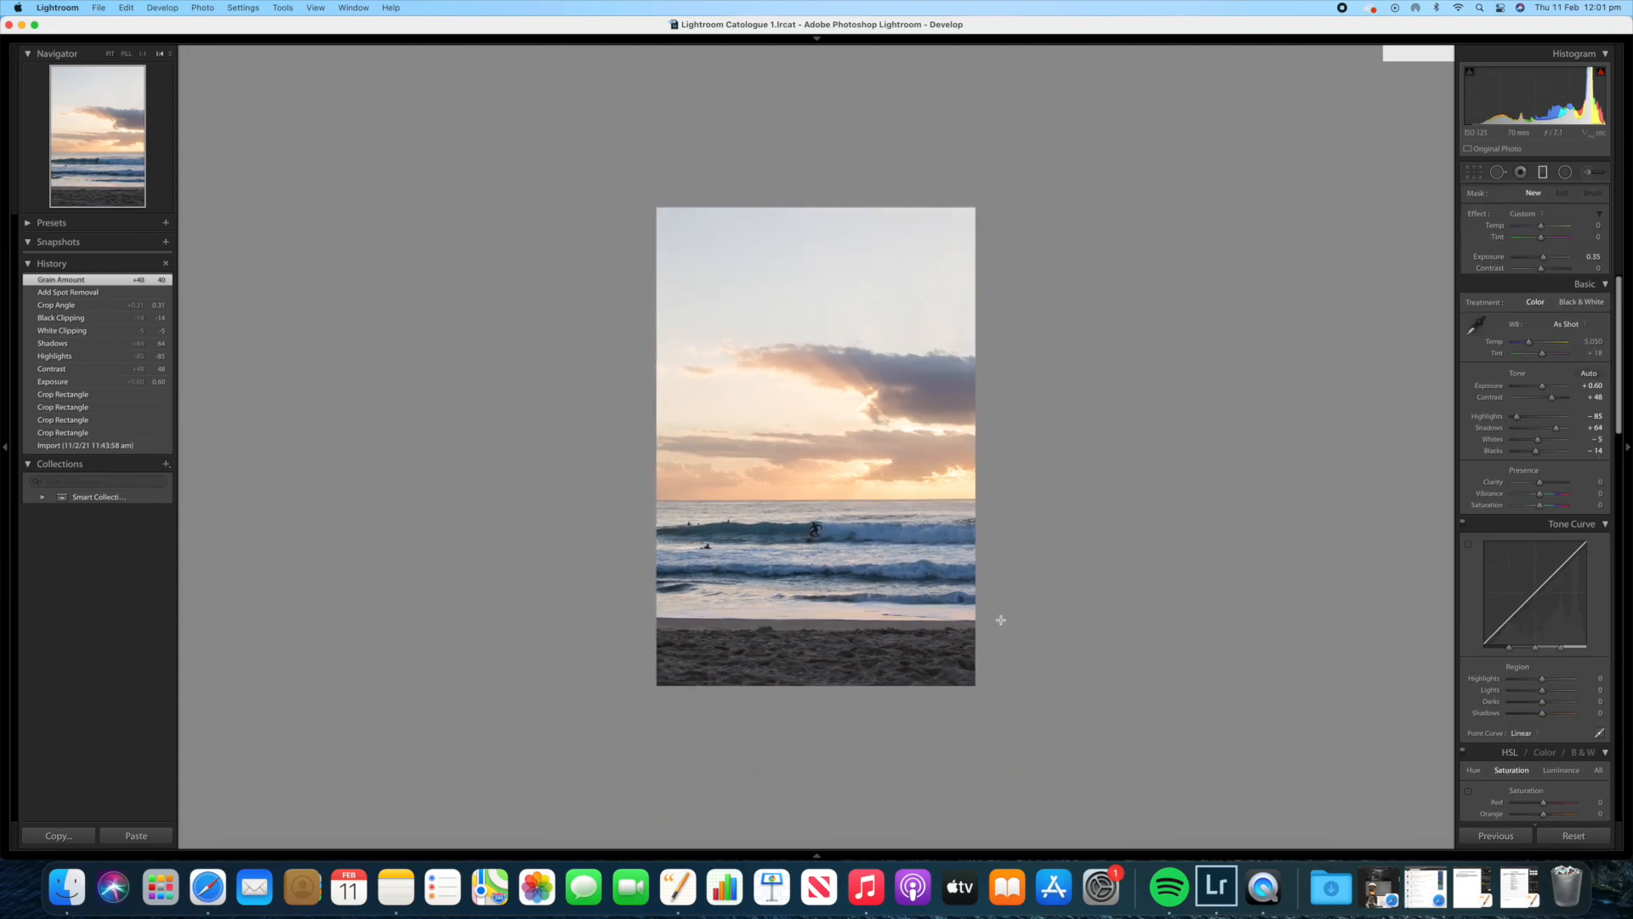
pyautogui.moveTo(823, 797); pyautogui.dragTo(822, 491)
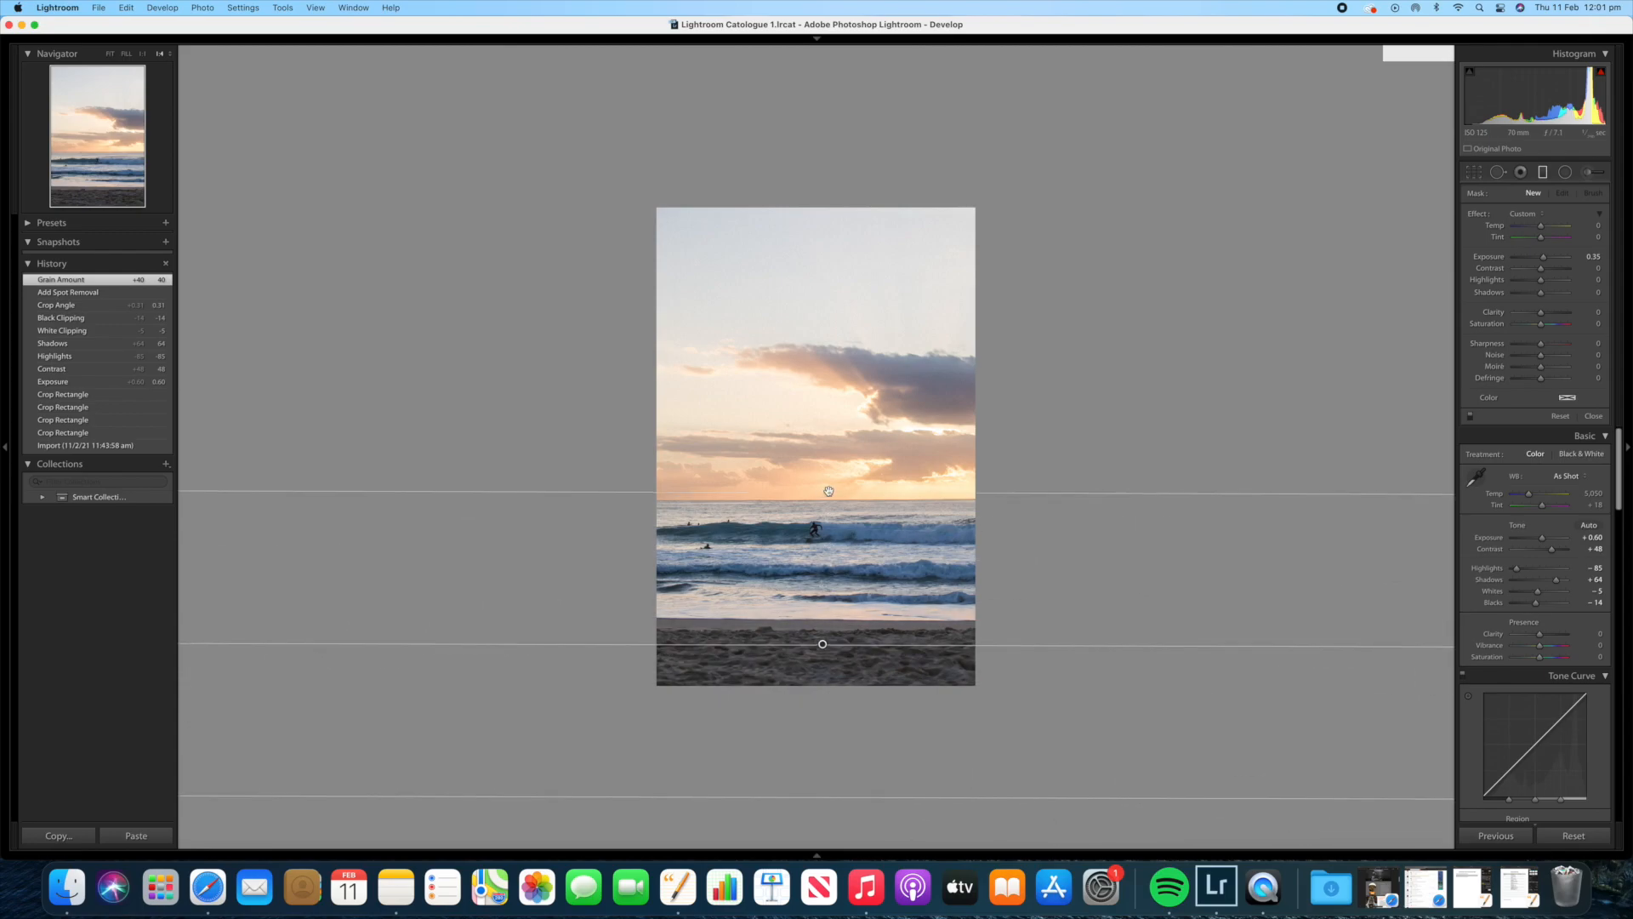
pyautogui.moveTo(1545, 262); pyautogui.dragTo(1550, 260)
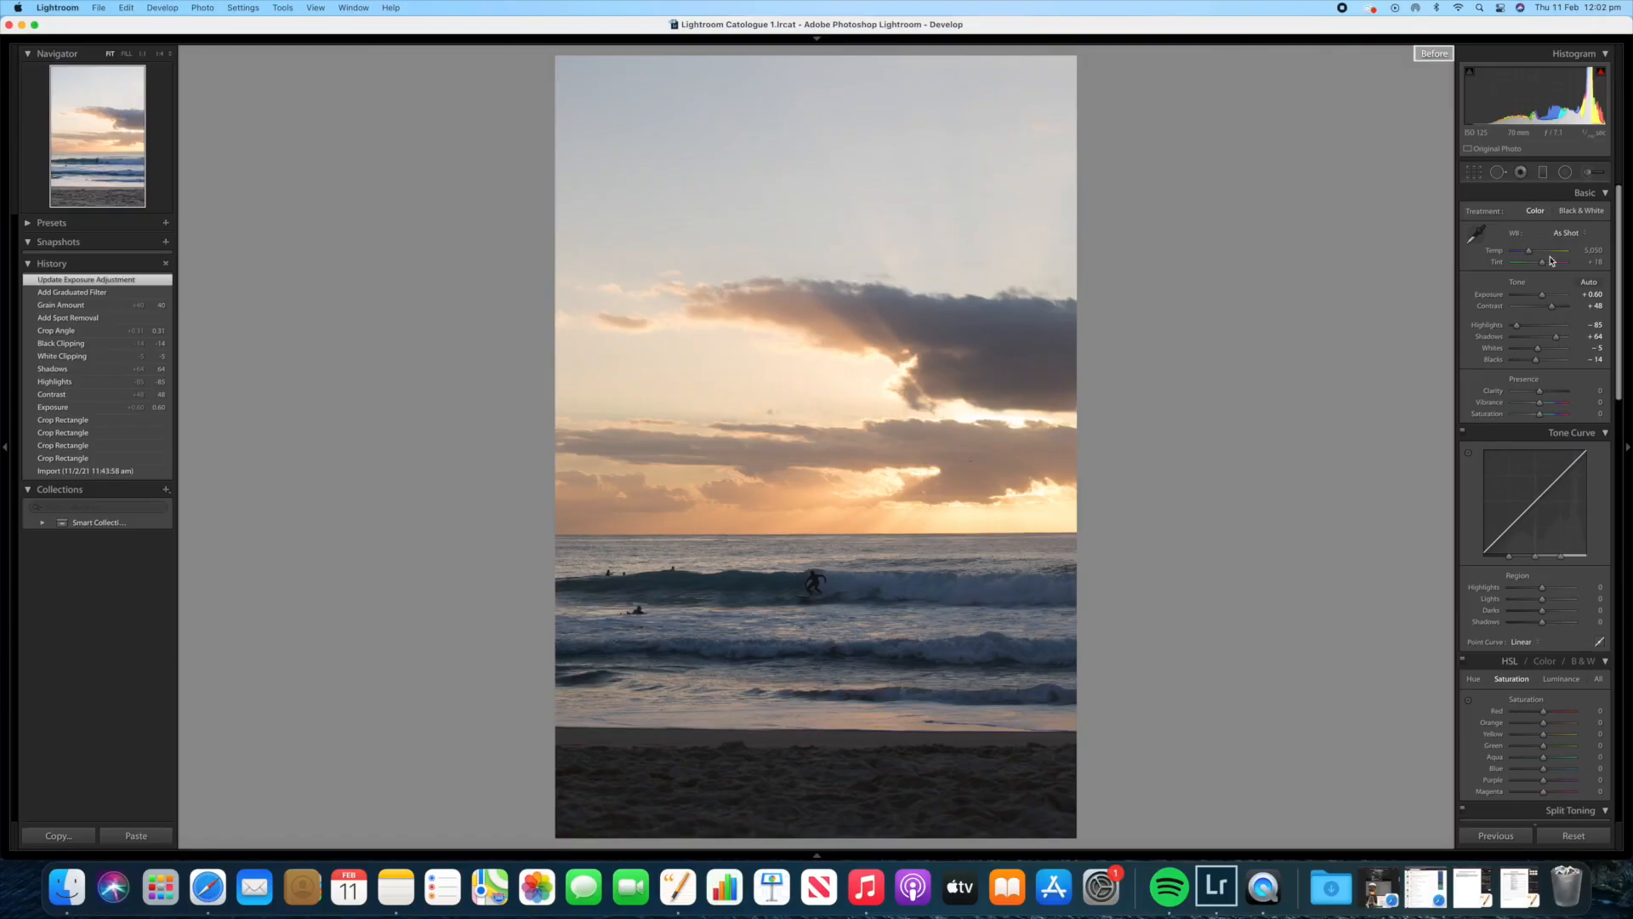
pyautogui.press('\\')
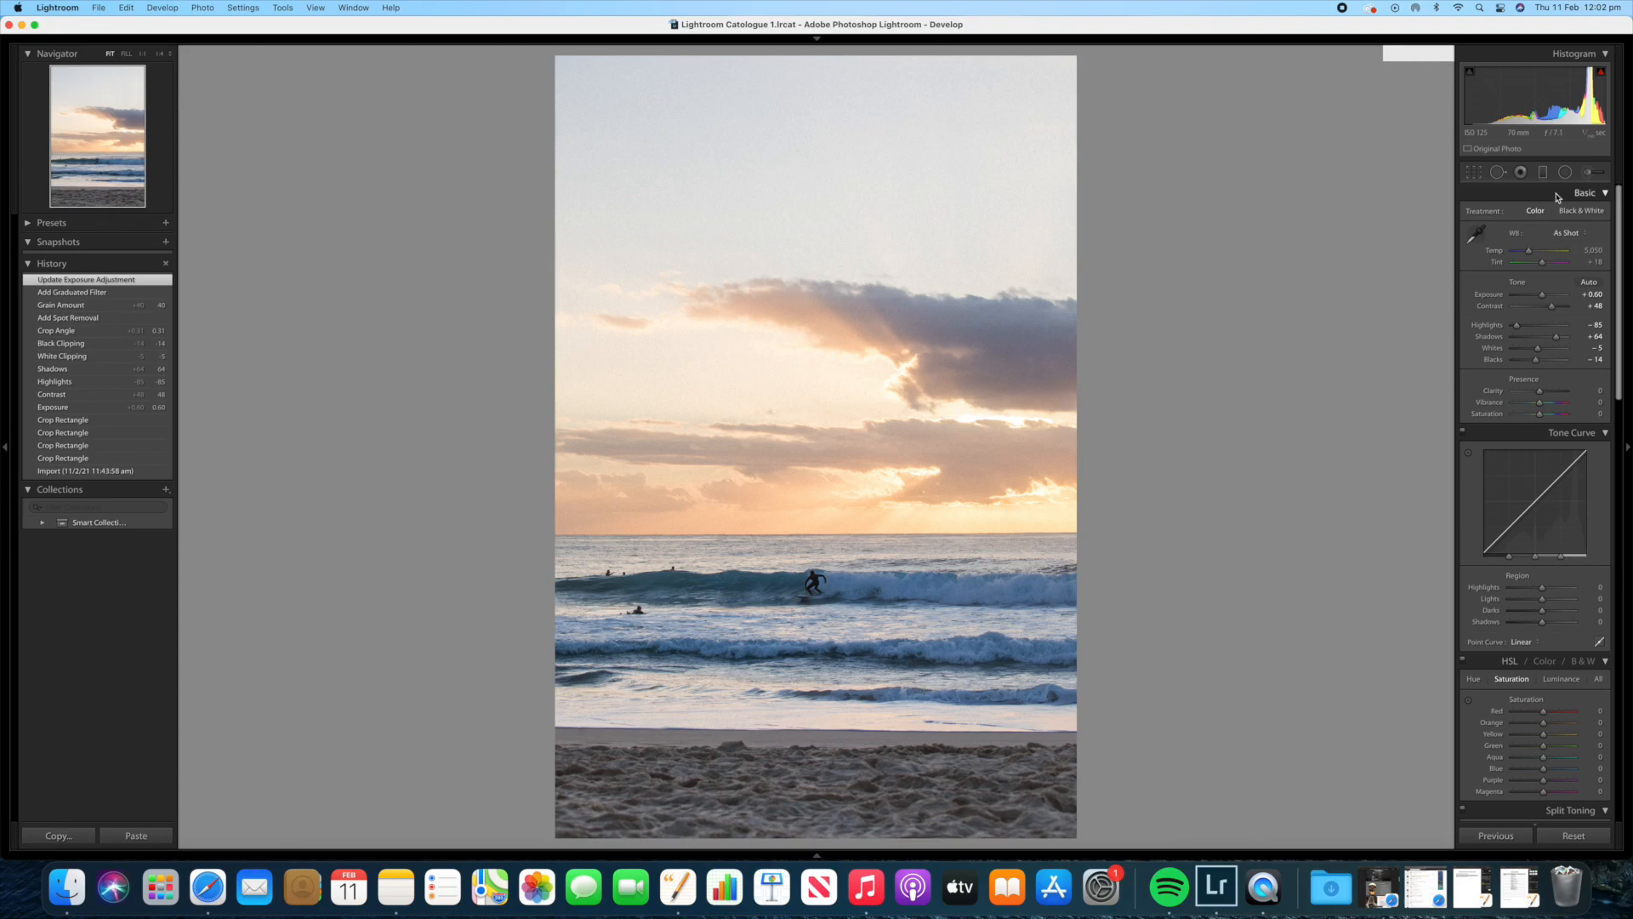
# Step: Paint an adjustment brush over the clouds just above the horizon, lower its exposure, and compare with the unedited photo
pyautogui.press('k')
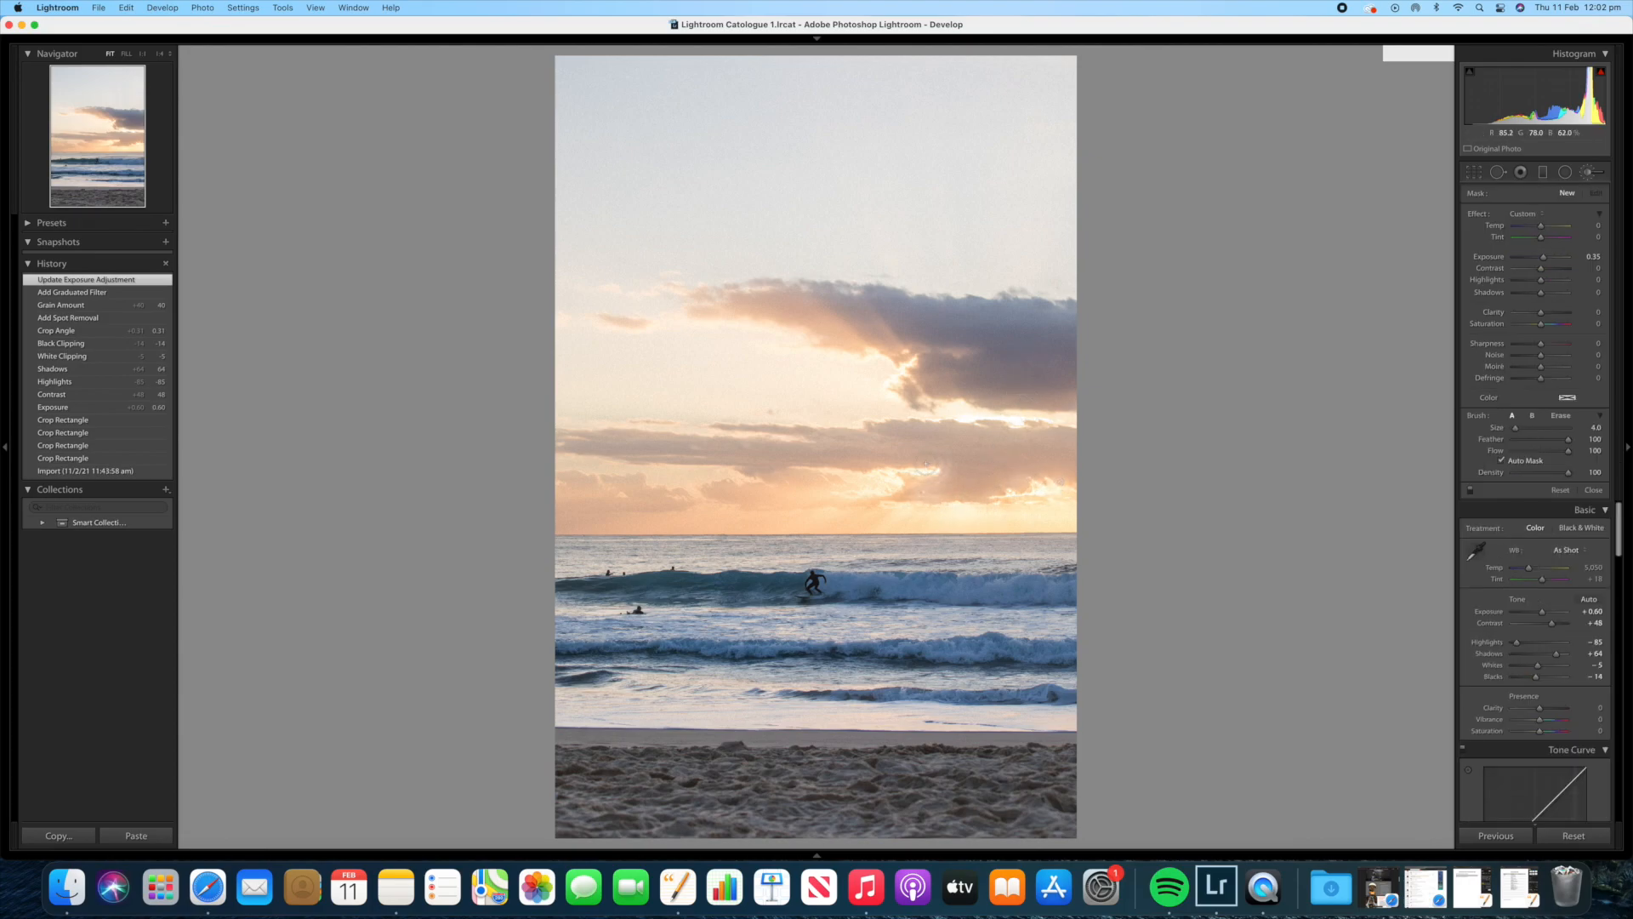
pyautogui.moveTo(775, 459)
pyautogui.mouseDown()
pyautogui.moveTo(739, 453)
pyautogui.moveTo(1017, 433)
pyautogui.moveTo(1070, 451)
pyautogui.moveTo(957, 455)
pyautogui.moveTo(1086, 466)
pyautogui.moveTo(953, 479)
pyautogui.moveTo(968, 488)
pyautogui.mouseUp()
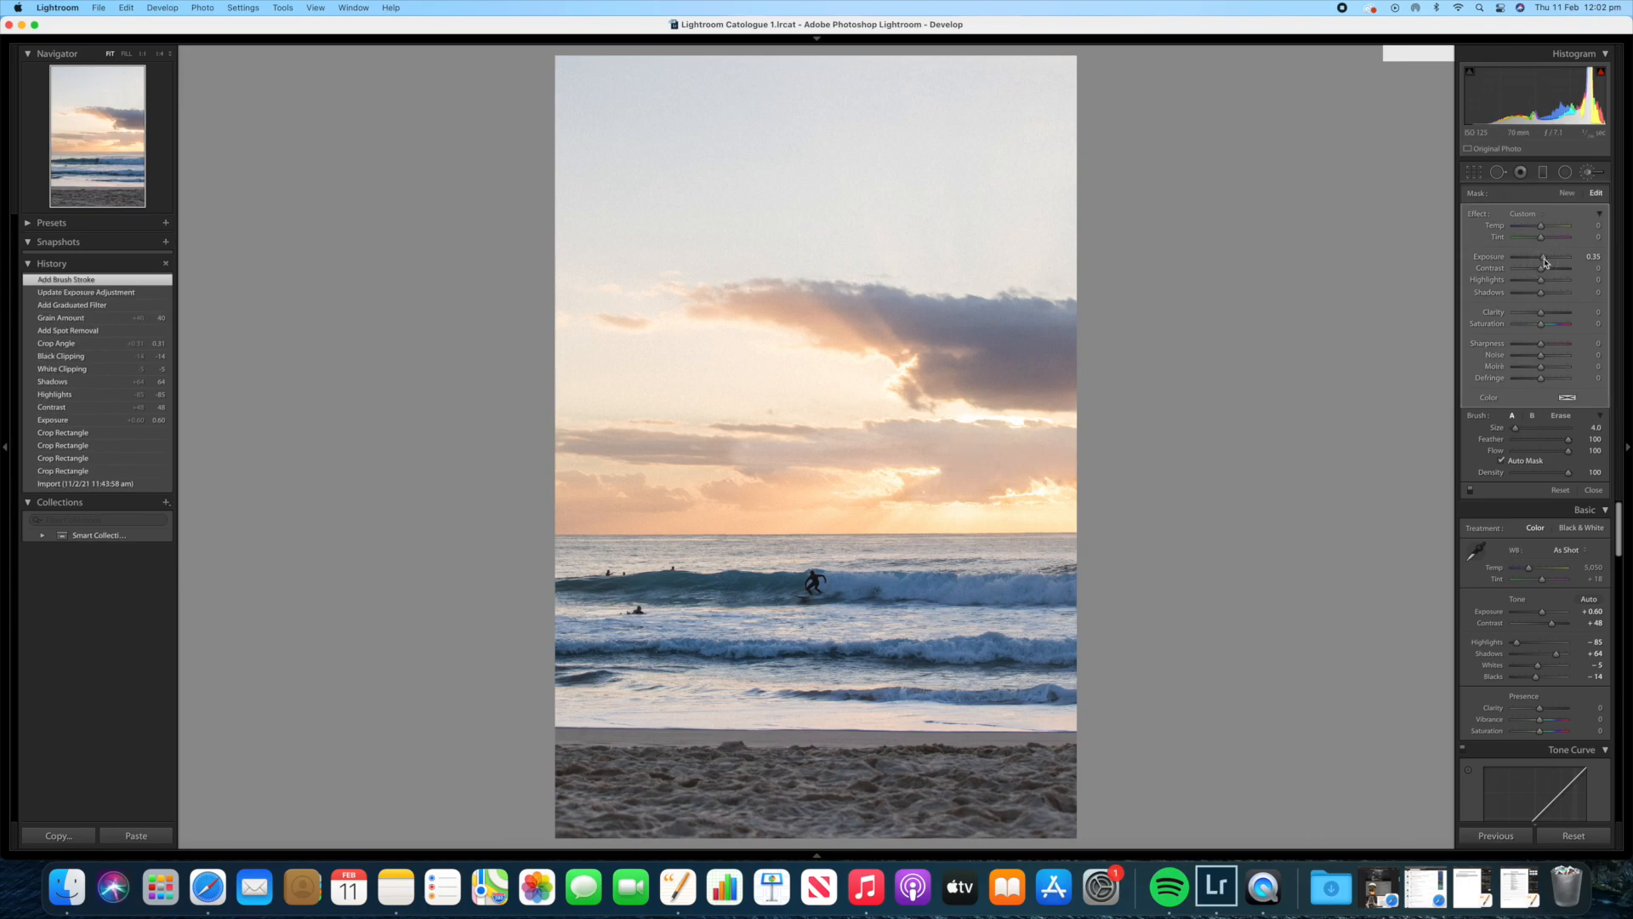
pyautogui.moveTo(1546, 261); pyautogui.dragTo(1542, 262)
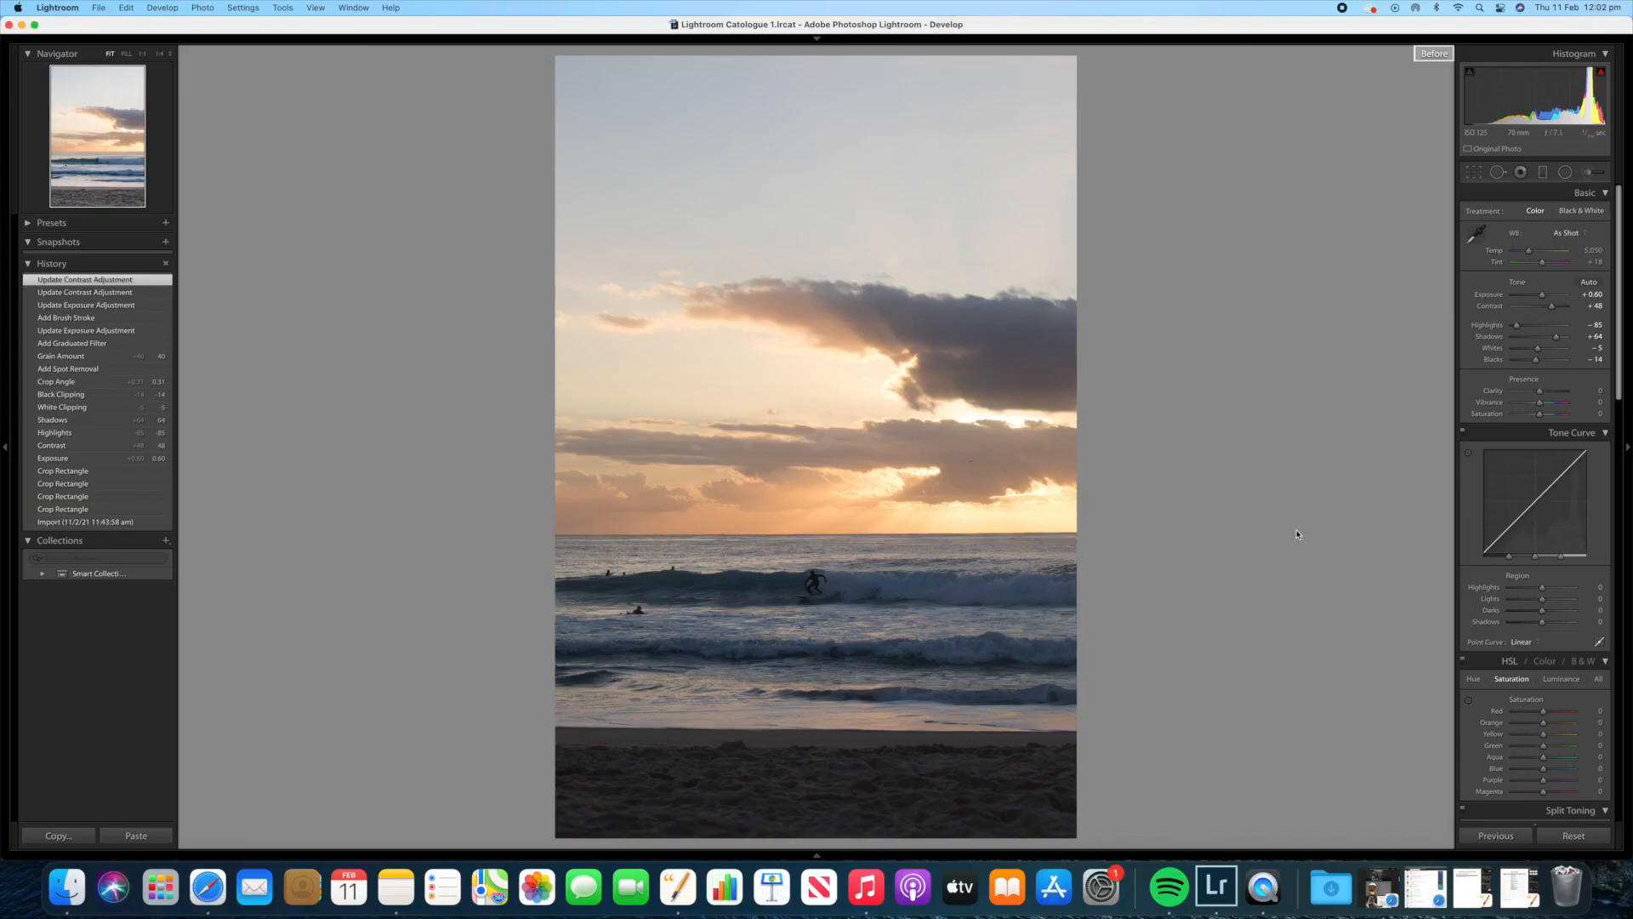
pyautogui.press('\\')
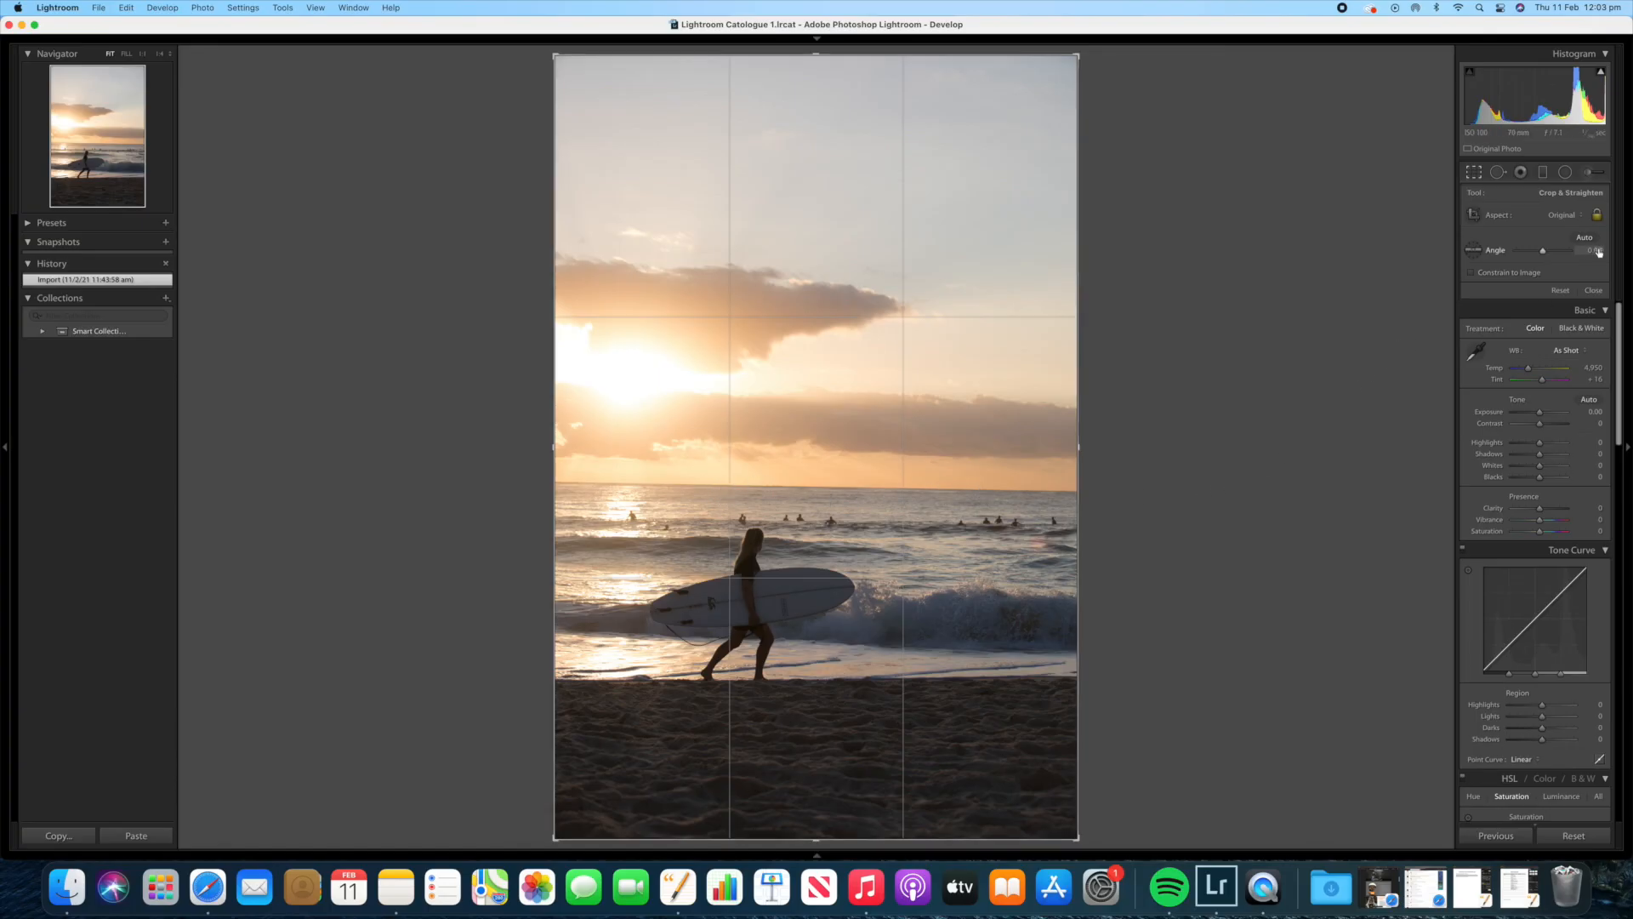
# Step: Straighten the photo of the woman carrying a surfboard with a crop angle of -1.18
pyautogui.moveTo(1595, 250); pyautogui.dragTo(1573, 250)
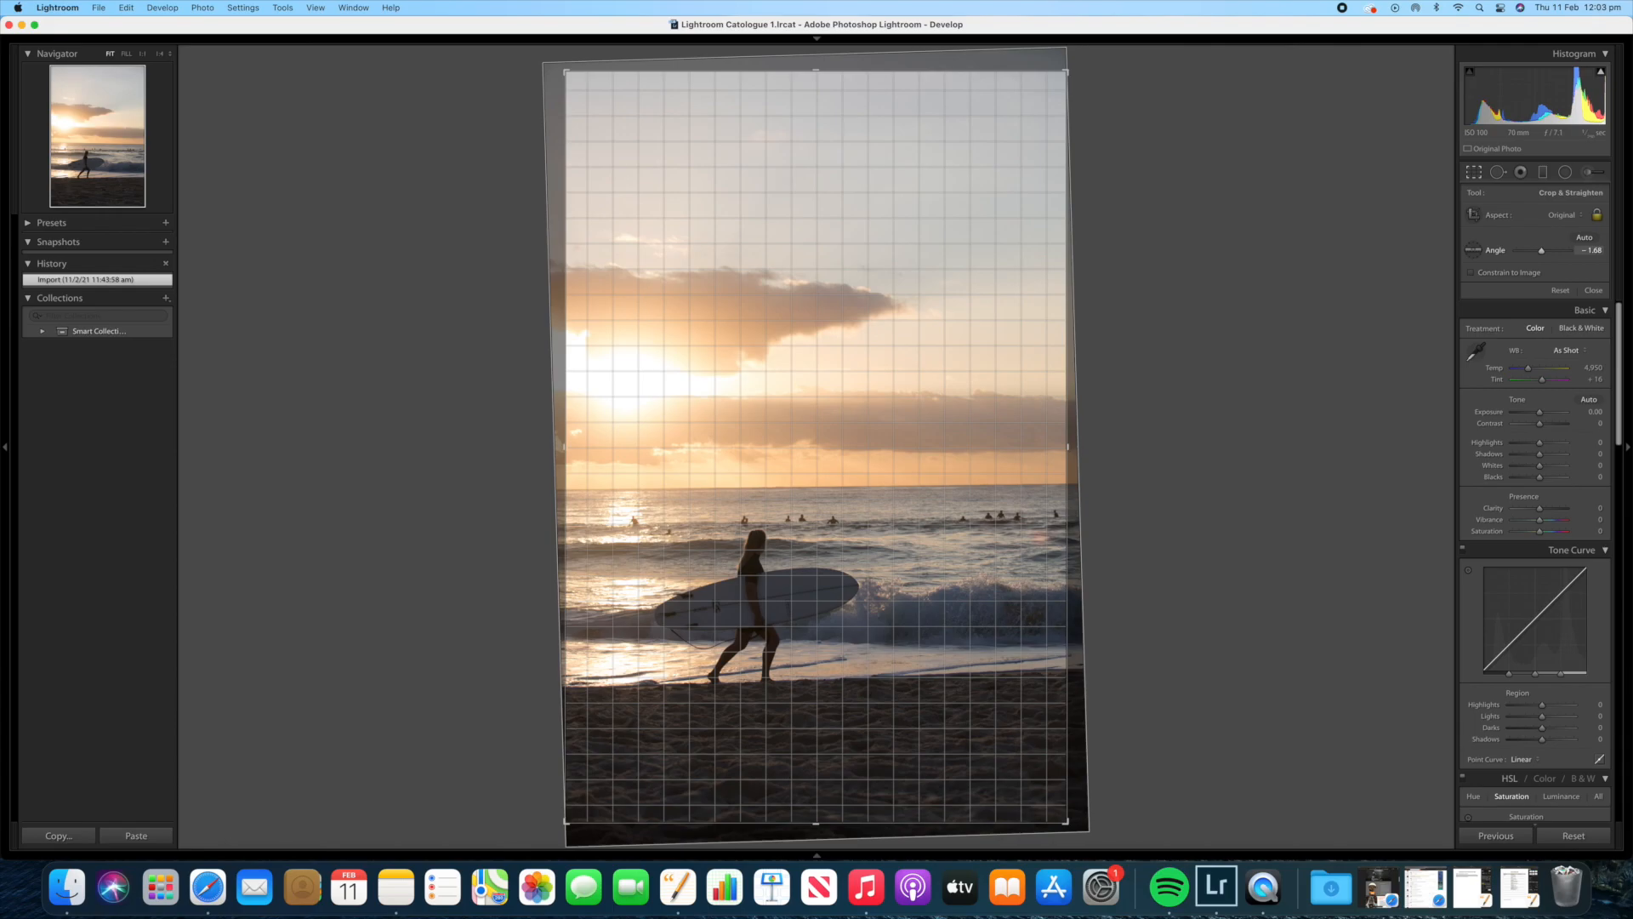
pyautogui.moveTo(1573, 250); pyautogui.dragTo(1580, 250)
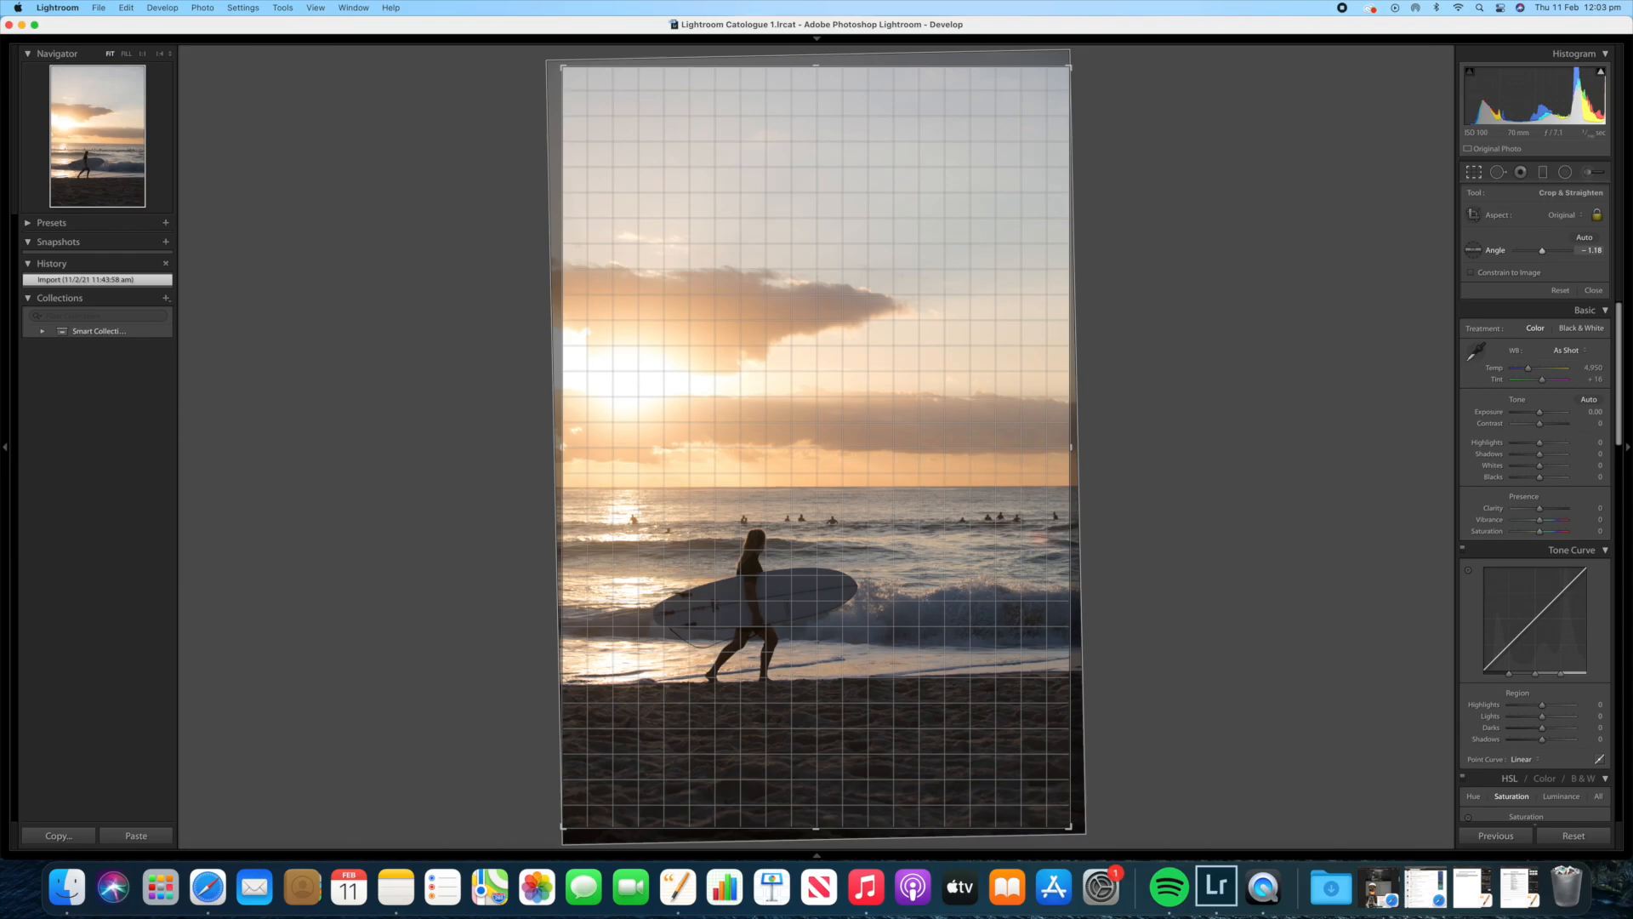
pyautogui.moveTo(1590, 250); pyautogui.dragTo(1590, 253)
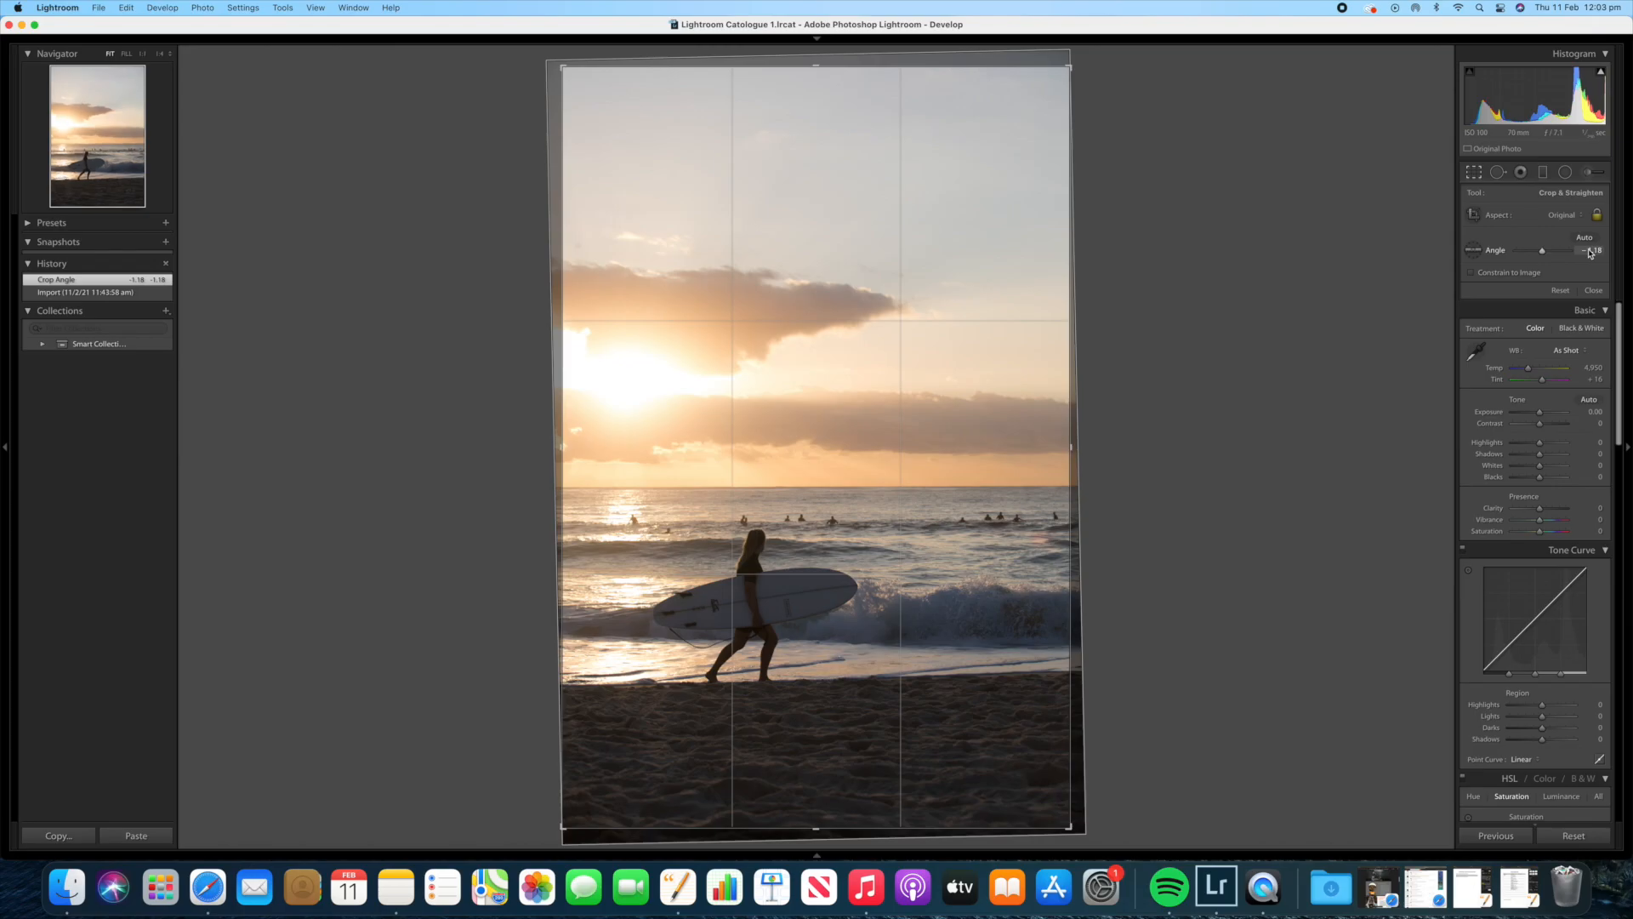
pyautogui.press('Return')
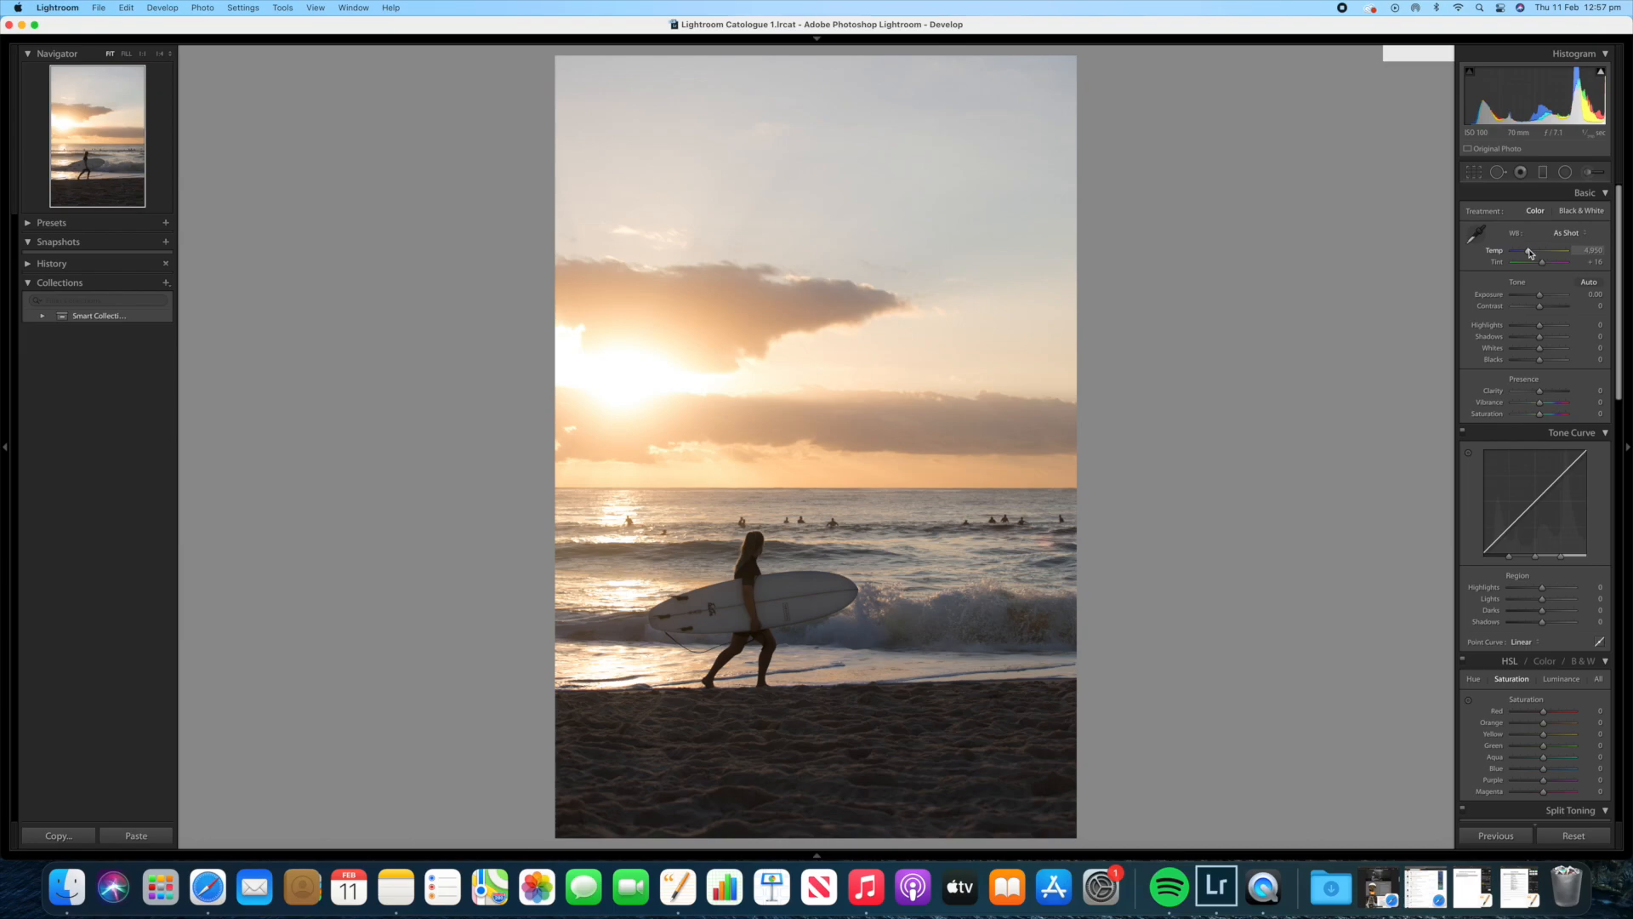
# Step: Set the temperature to 4,218, exposure to +0.75 and contrast to +56, and adjust the highlights and shadows
pyautogui.moveTo(1529, 252); pyautogui.dragTo(1552, 329)
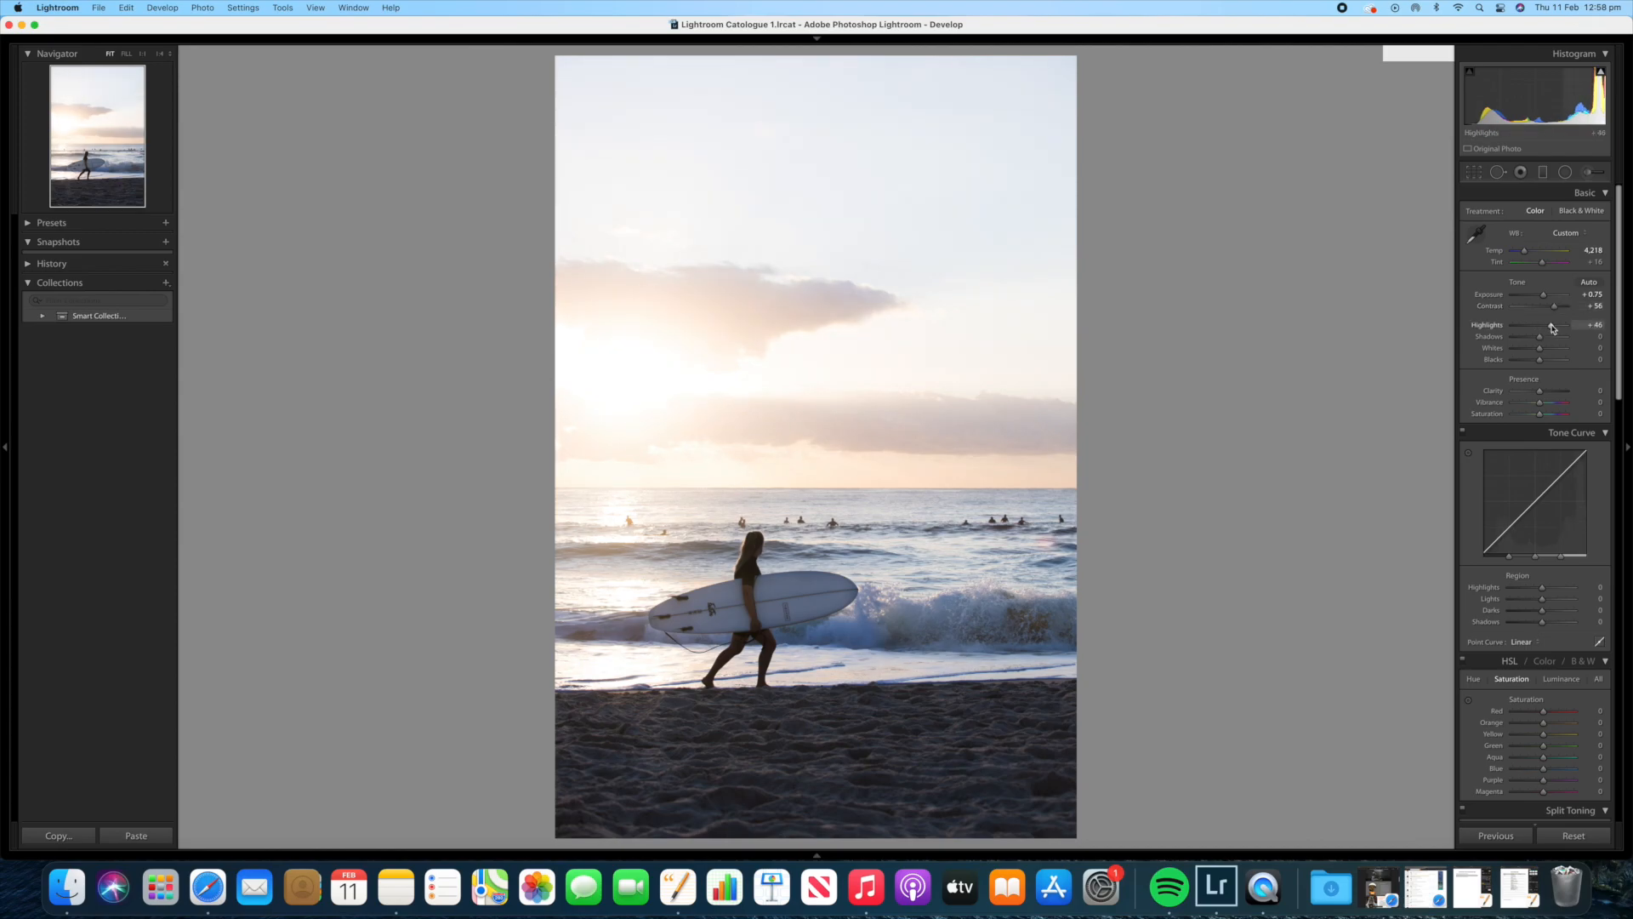
pyautogui.moveTo(1540, 337); pyautogui.dragTo(1554, 341)
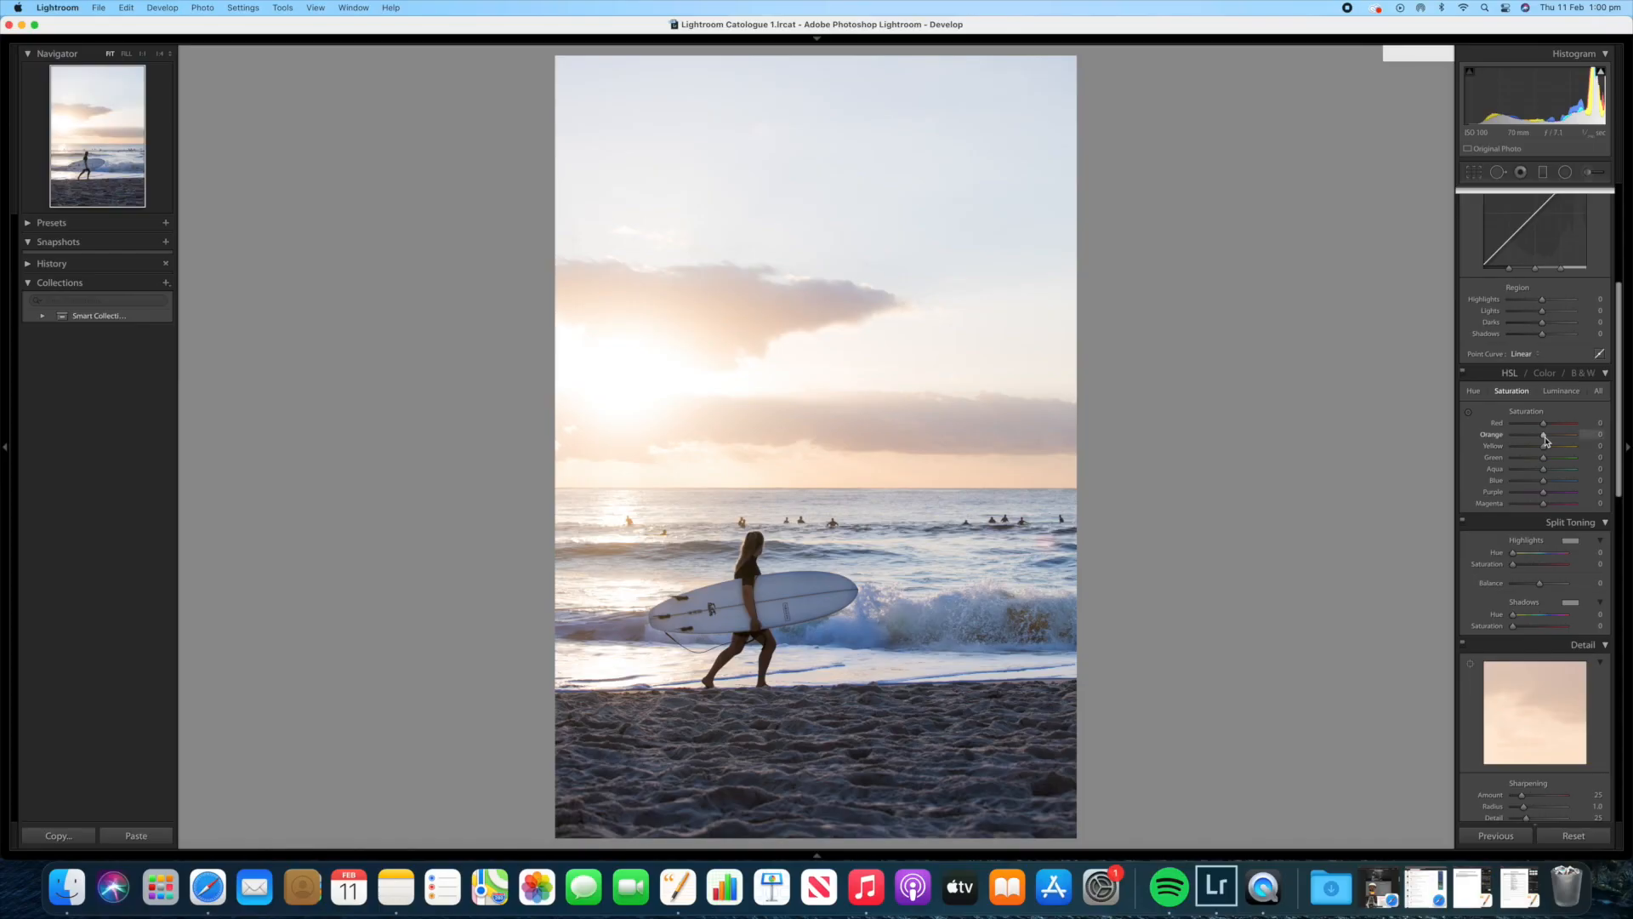
# Step: Set the saturation to +28 for orange, +44 for yellow, +28 for blue, and -100 for purple and magenta
pyautogui.moveTo(1544, 435); pyautogui.dragTo(1554, 436)
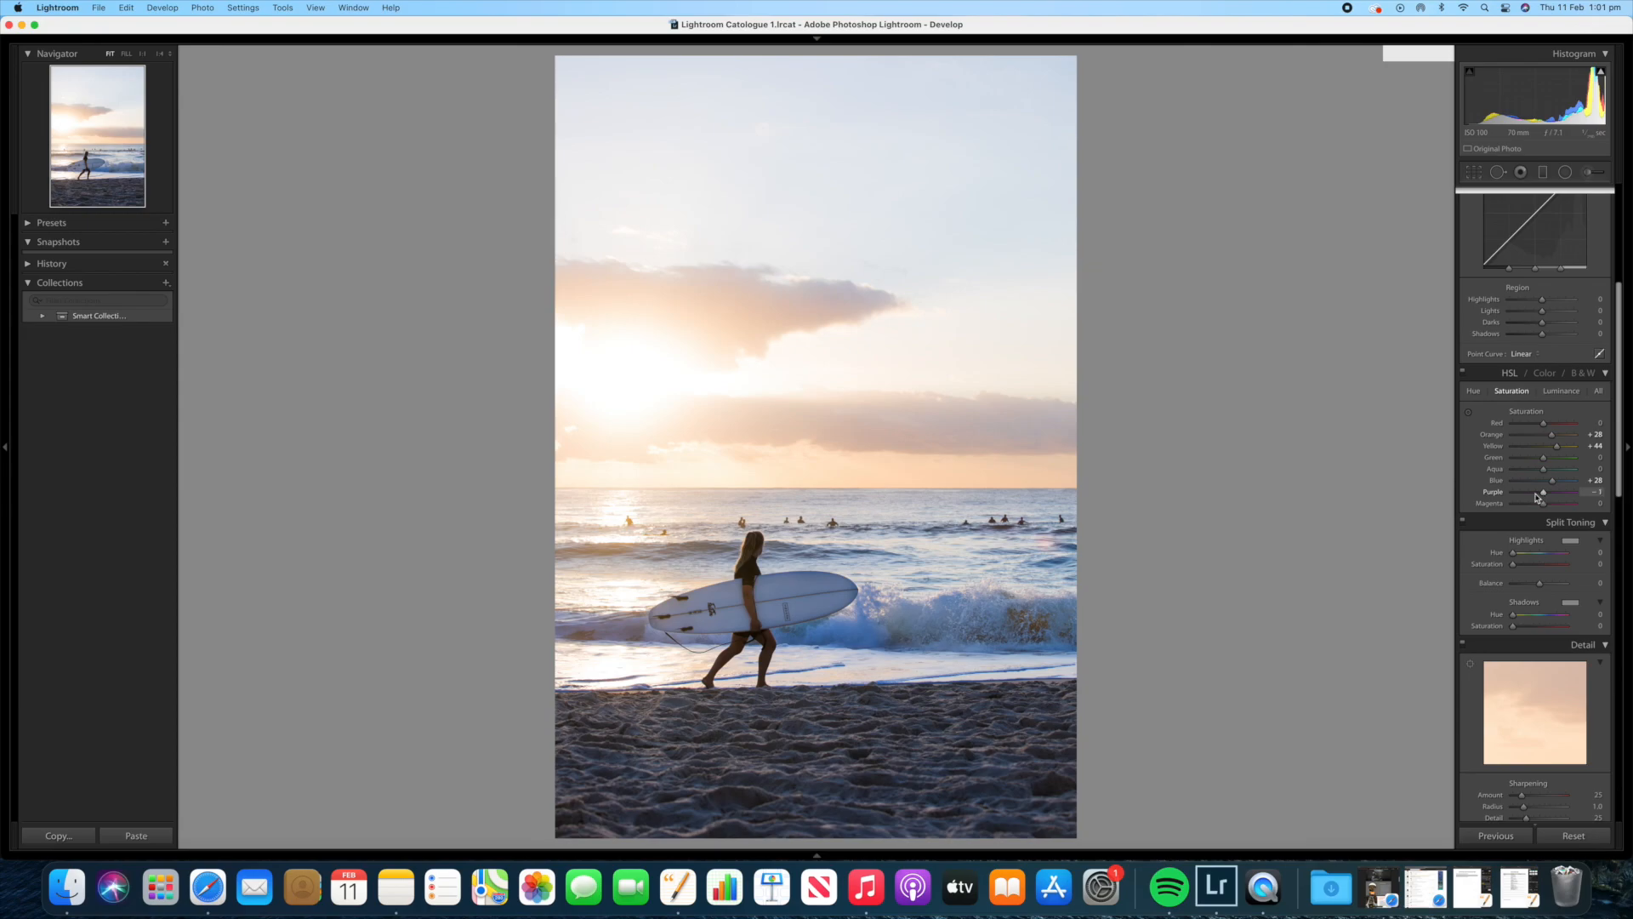
pyautogui.moveTo(1536, 497); pyautogui.dragTo(1431, 460)
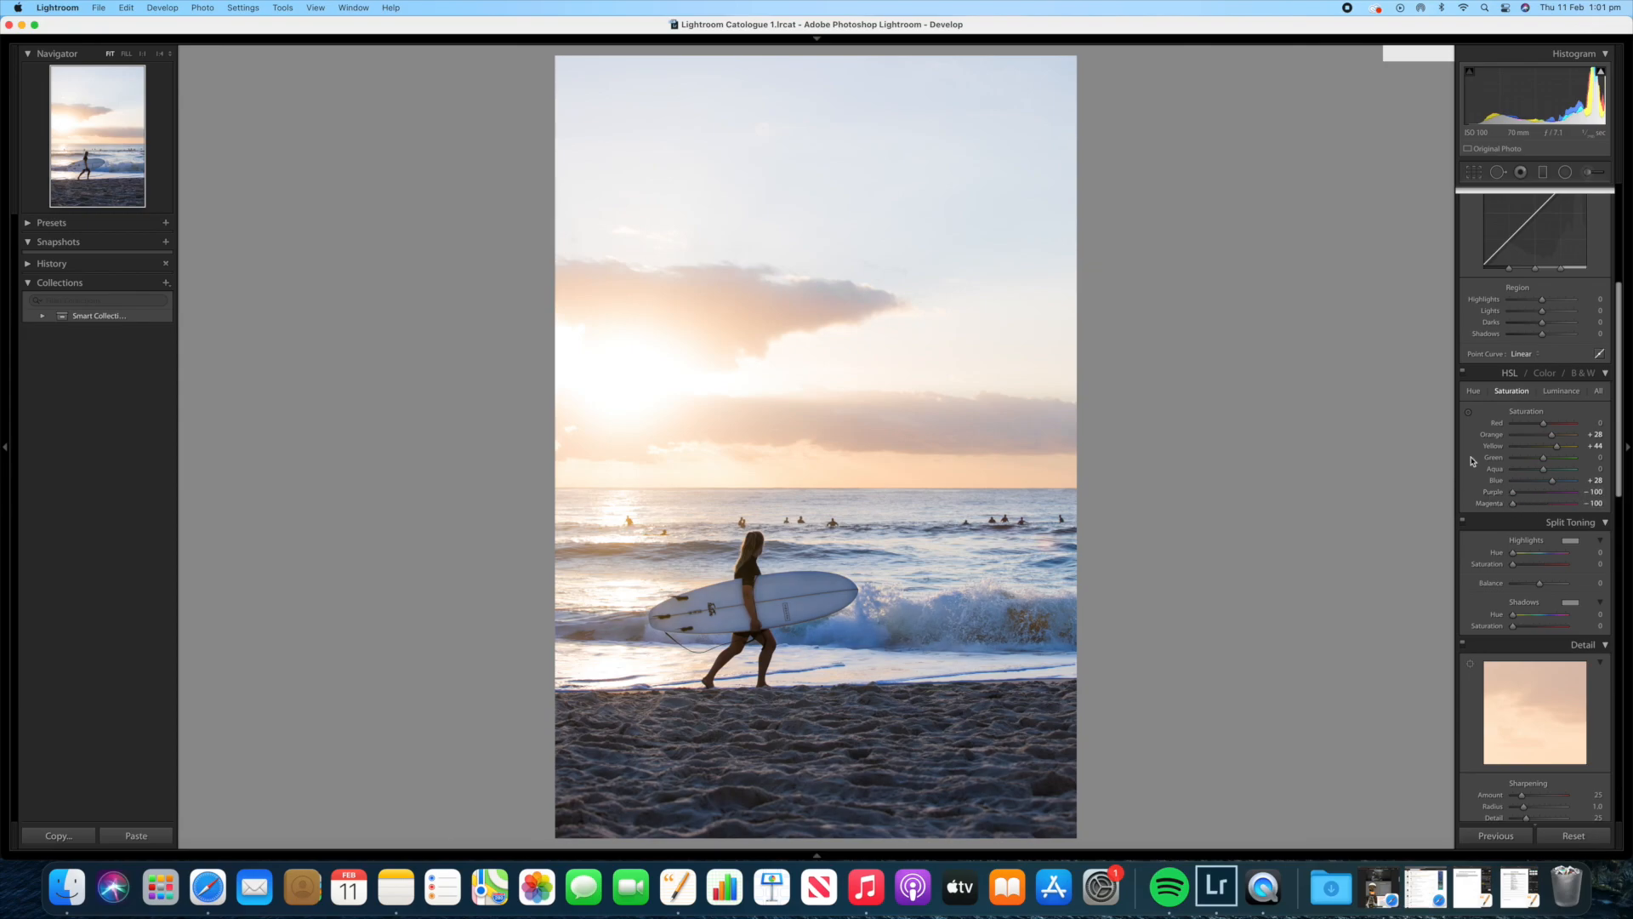